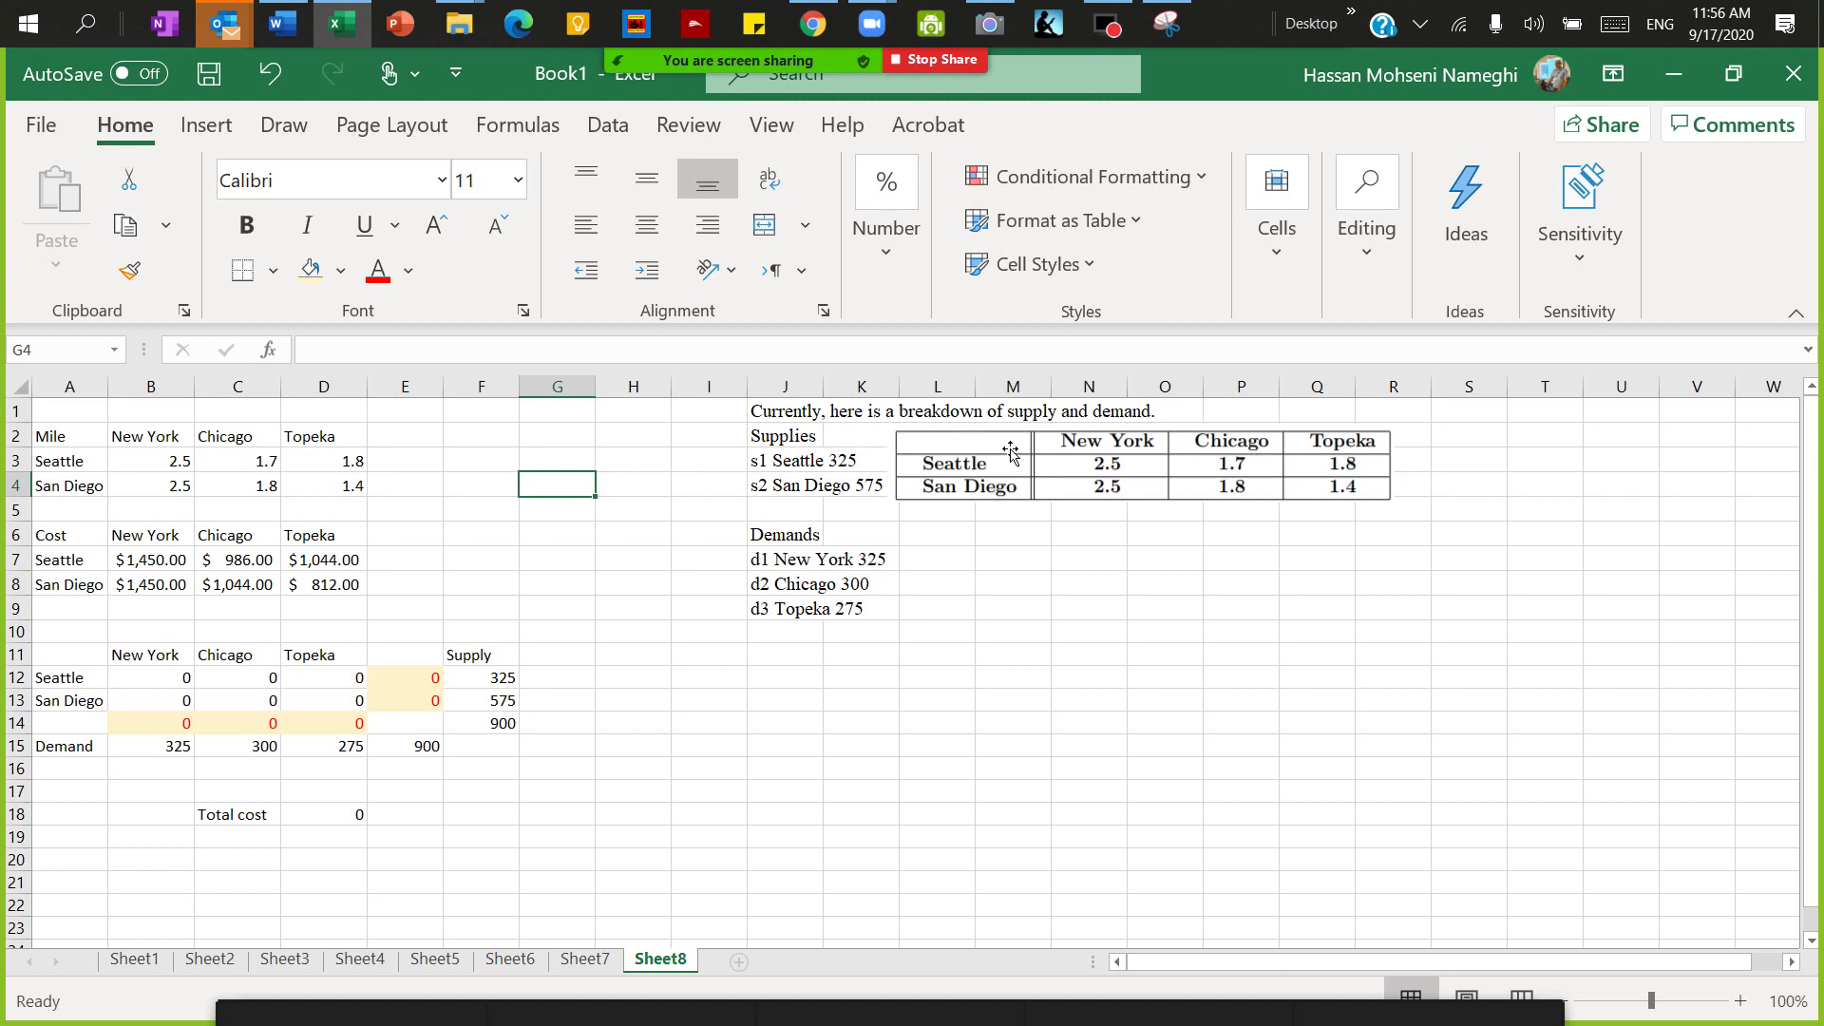
Review the Seattle and San Diego supply figures, the mileage table and the shipping cost formulas
click(807, 472)
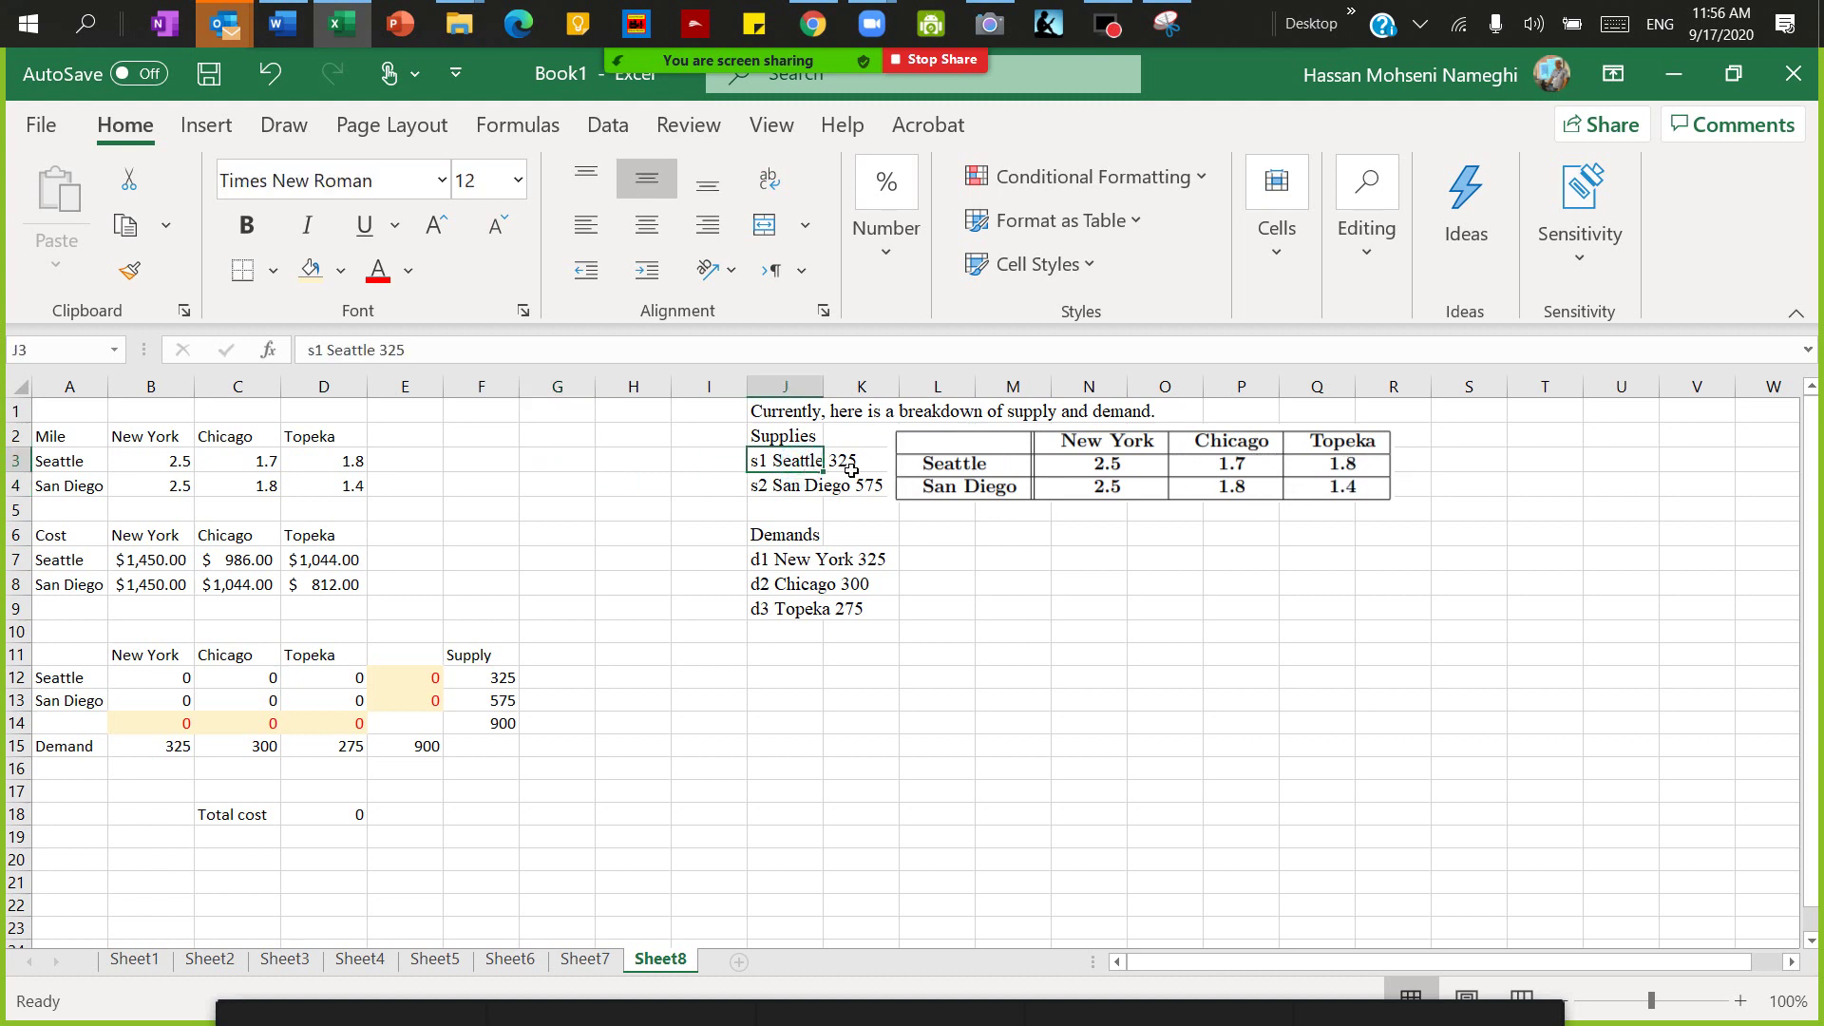
click(795, 494)
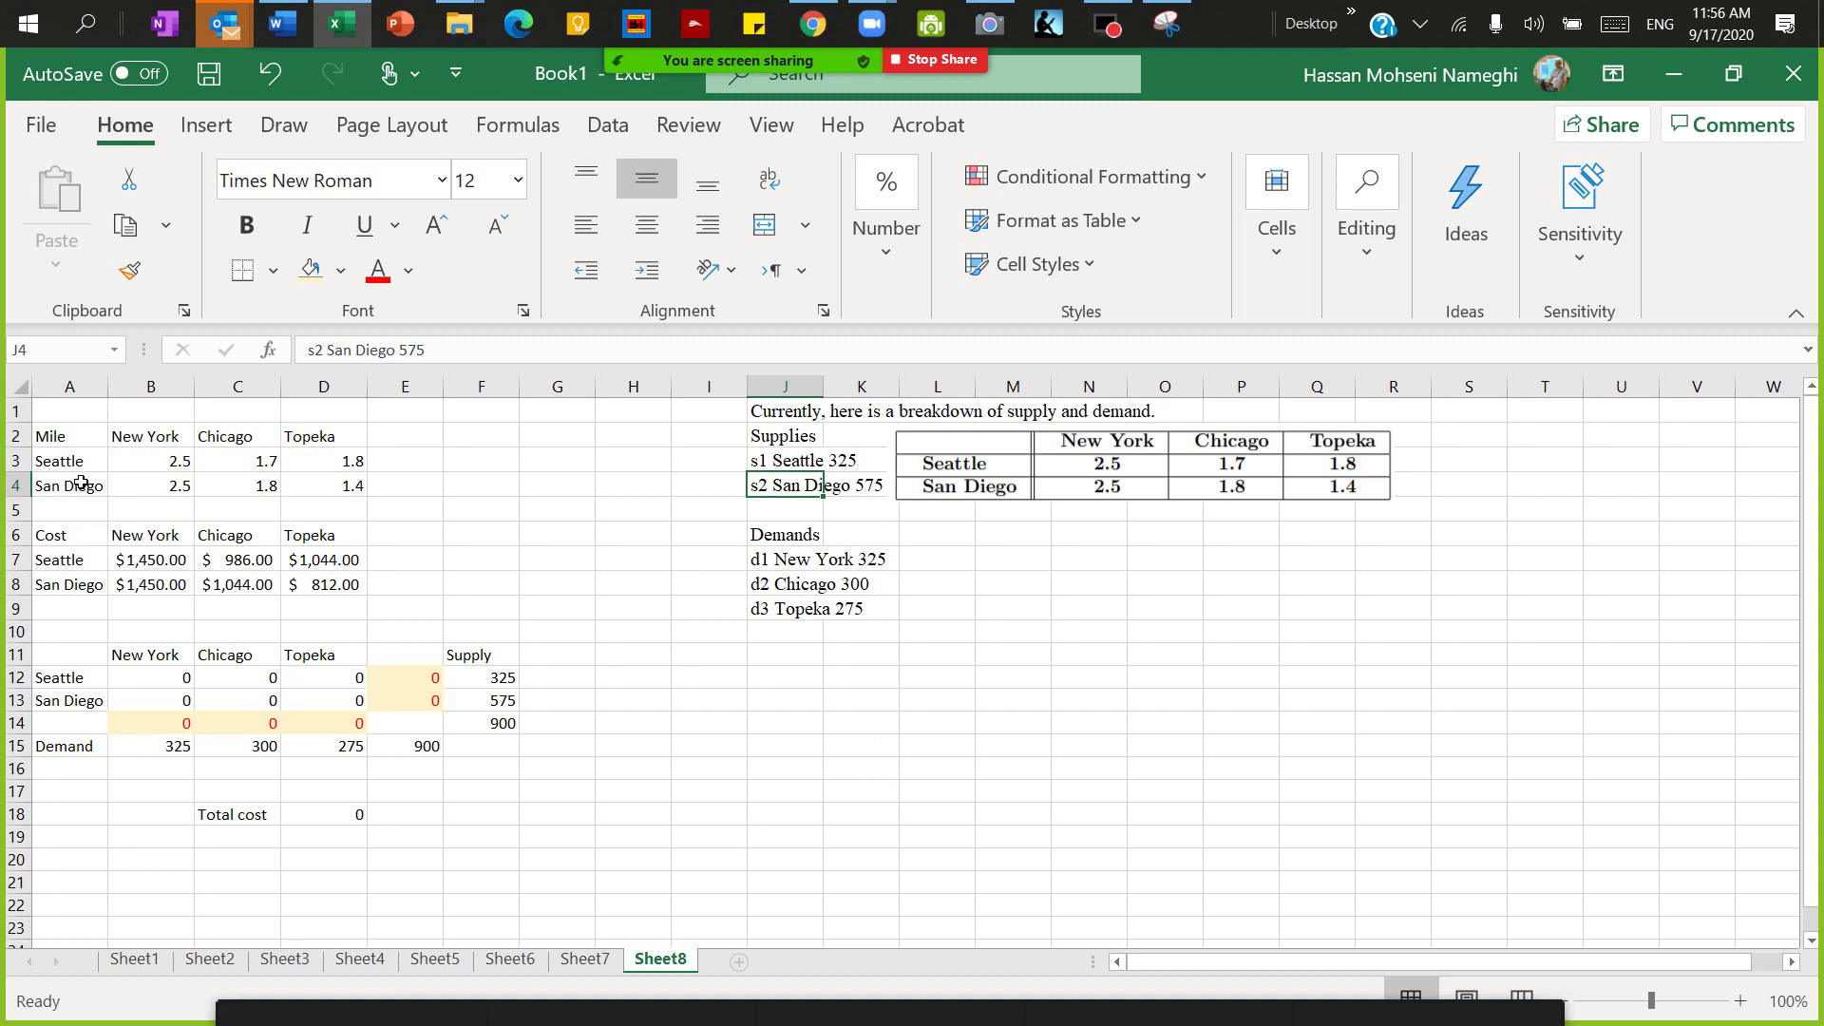
drag(93, 440, 342, 489)
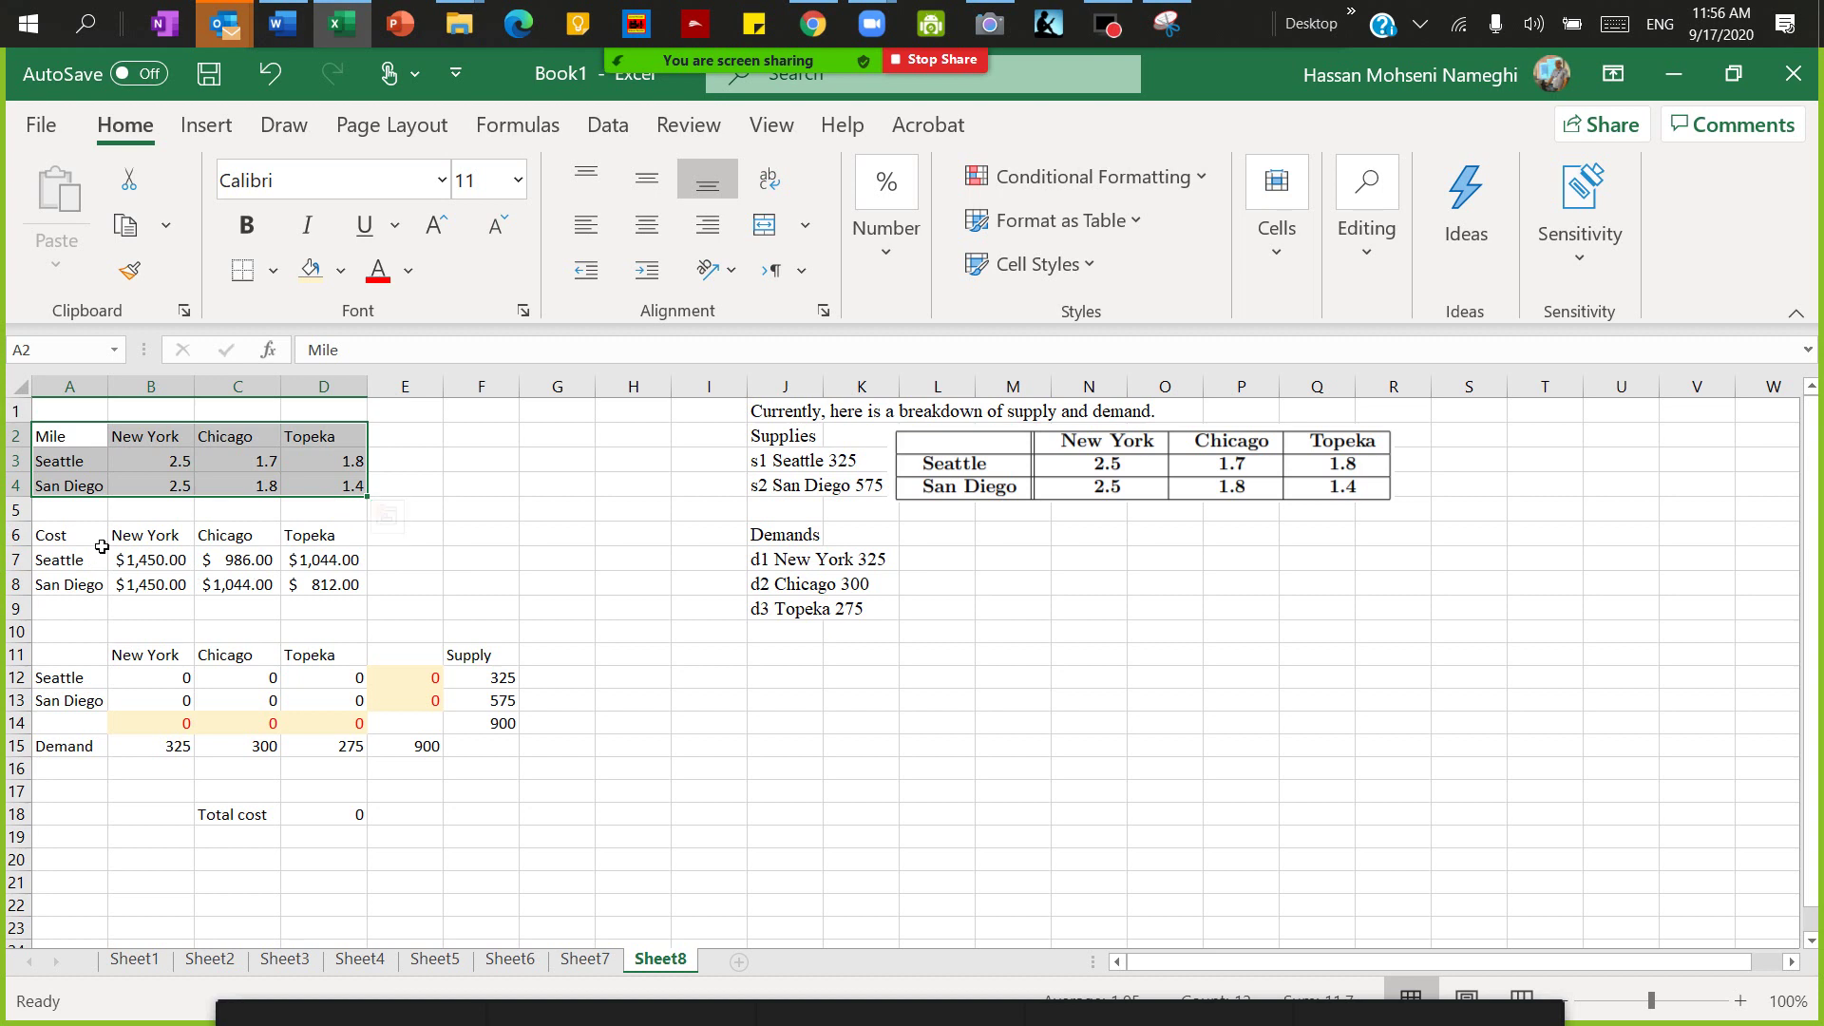
click(157, 577)
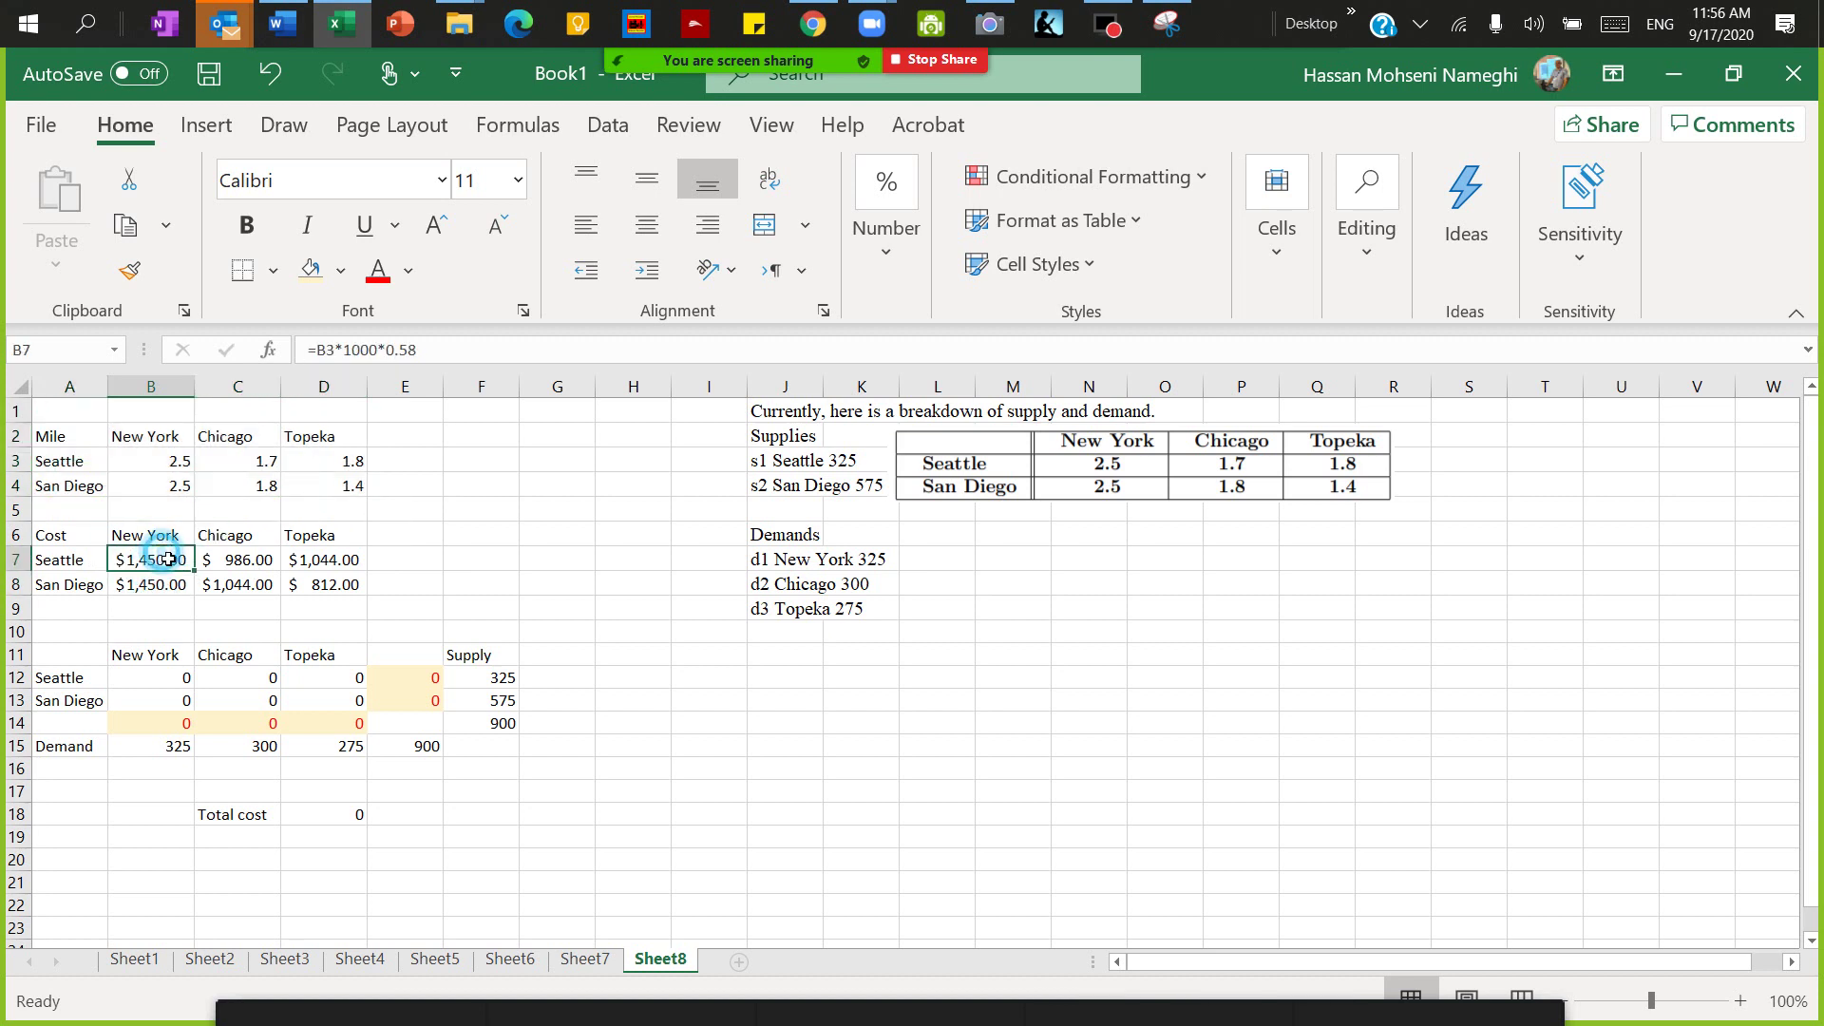
double_click(169, 561)
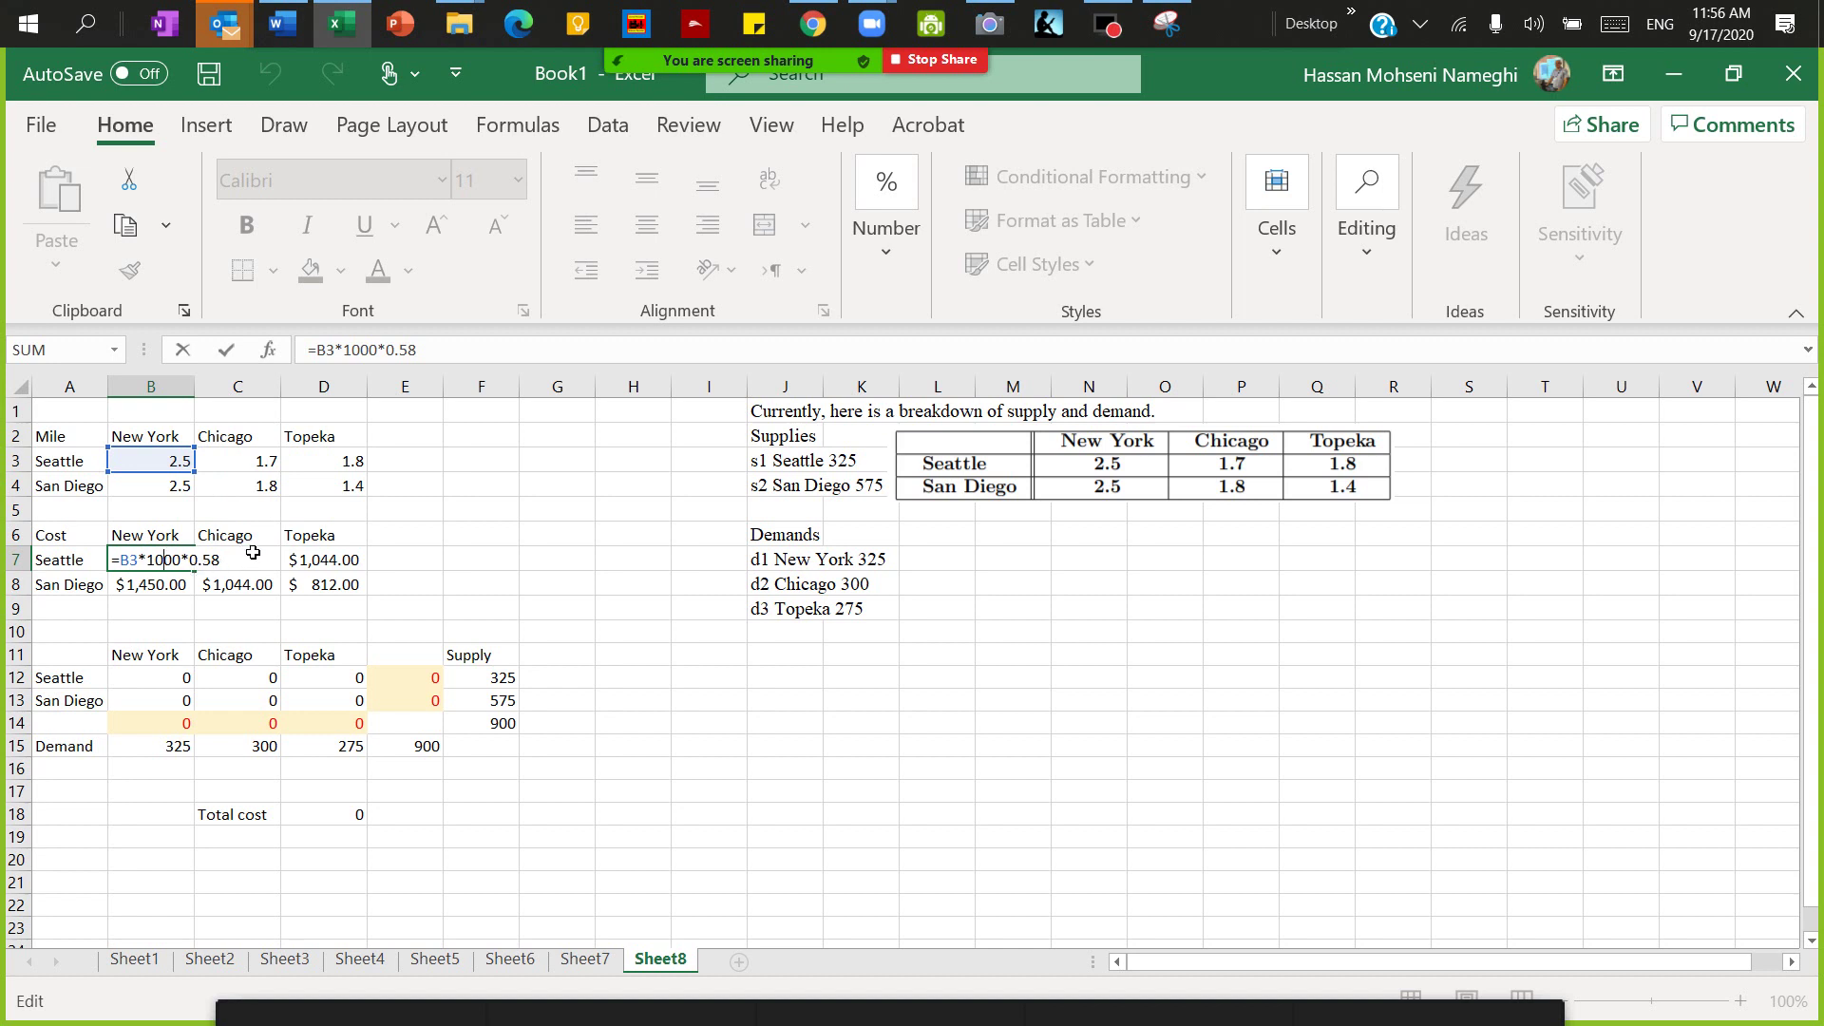
key(Return)
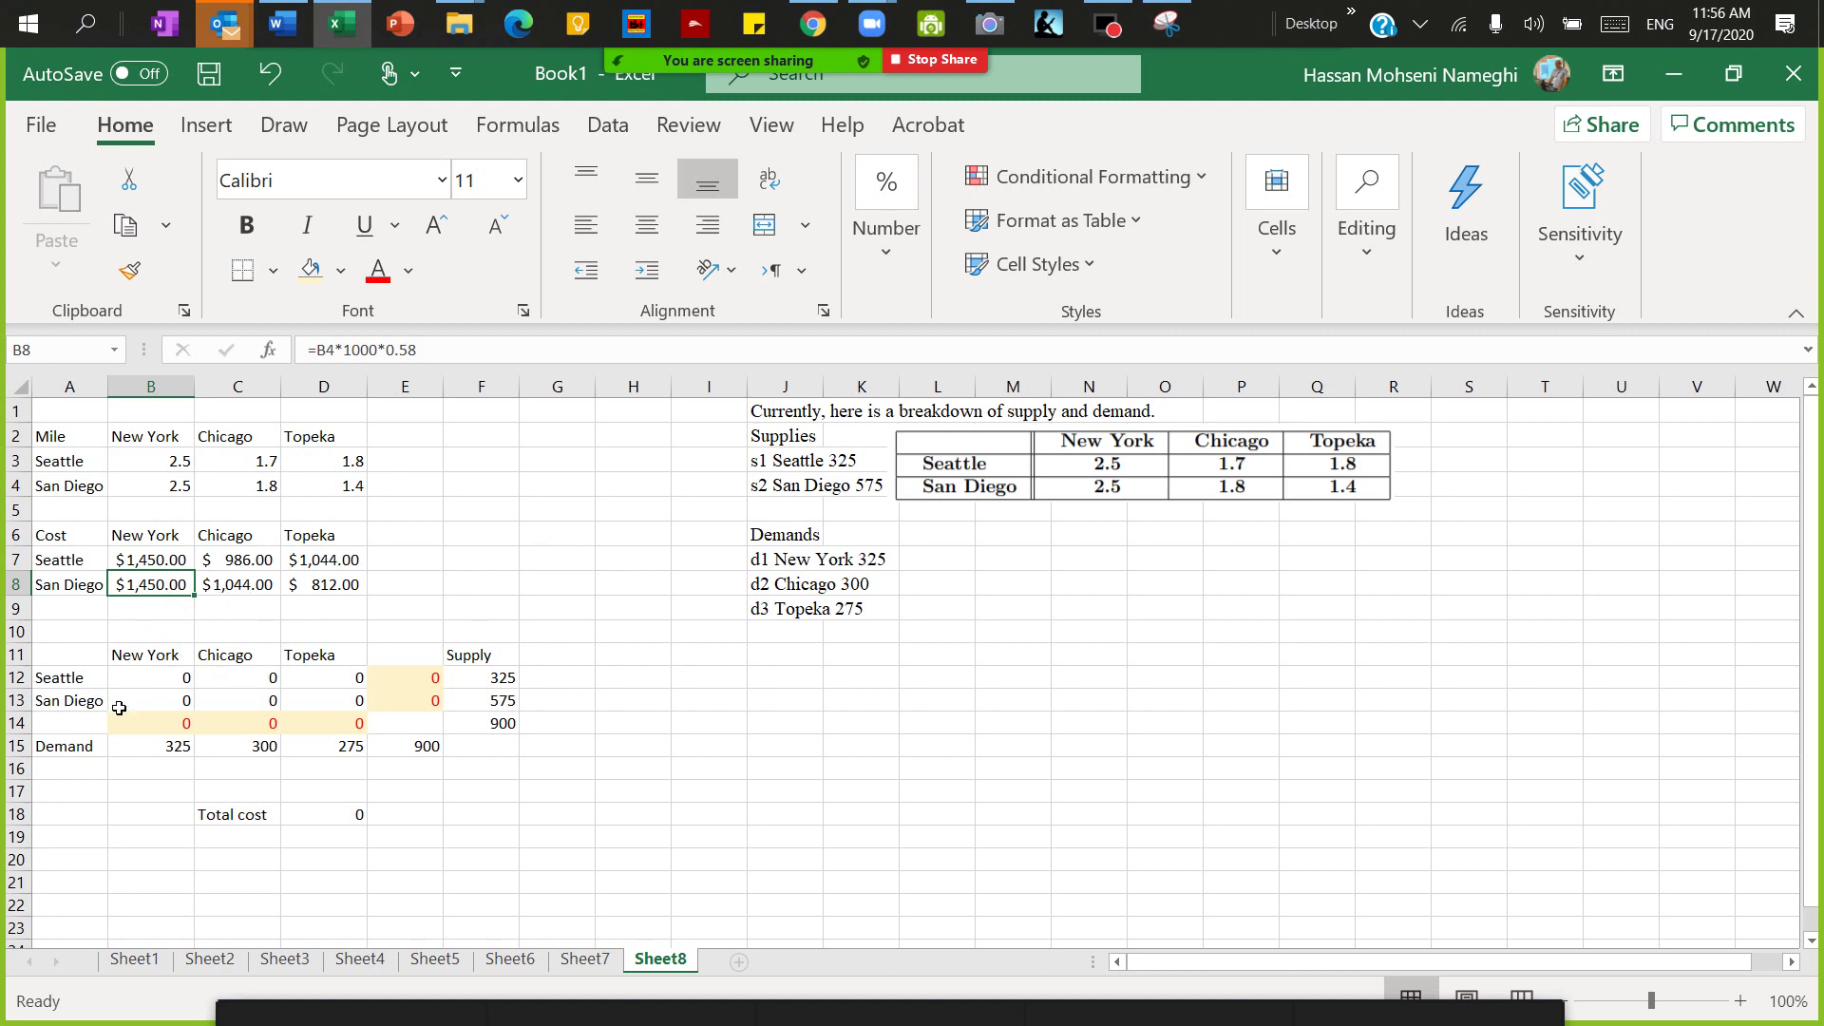
Review the shipment quantity grid B12:D13
click(87, 655)
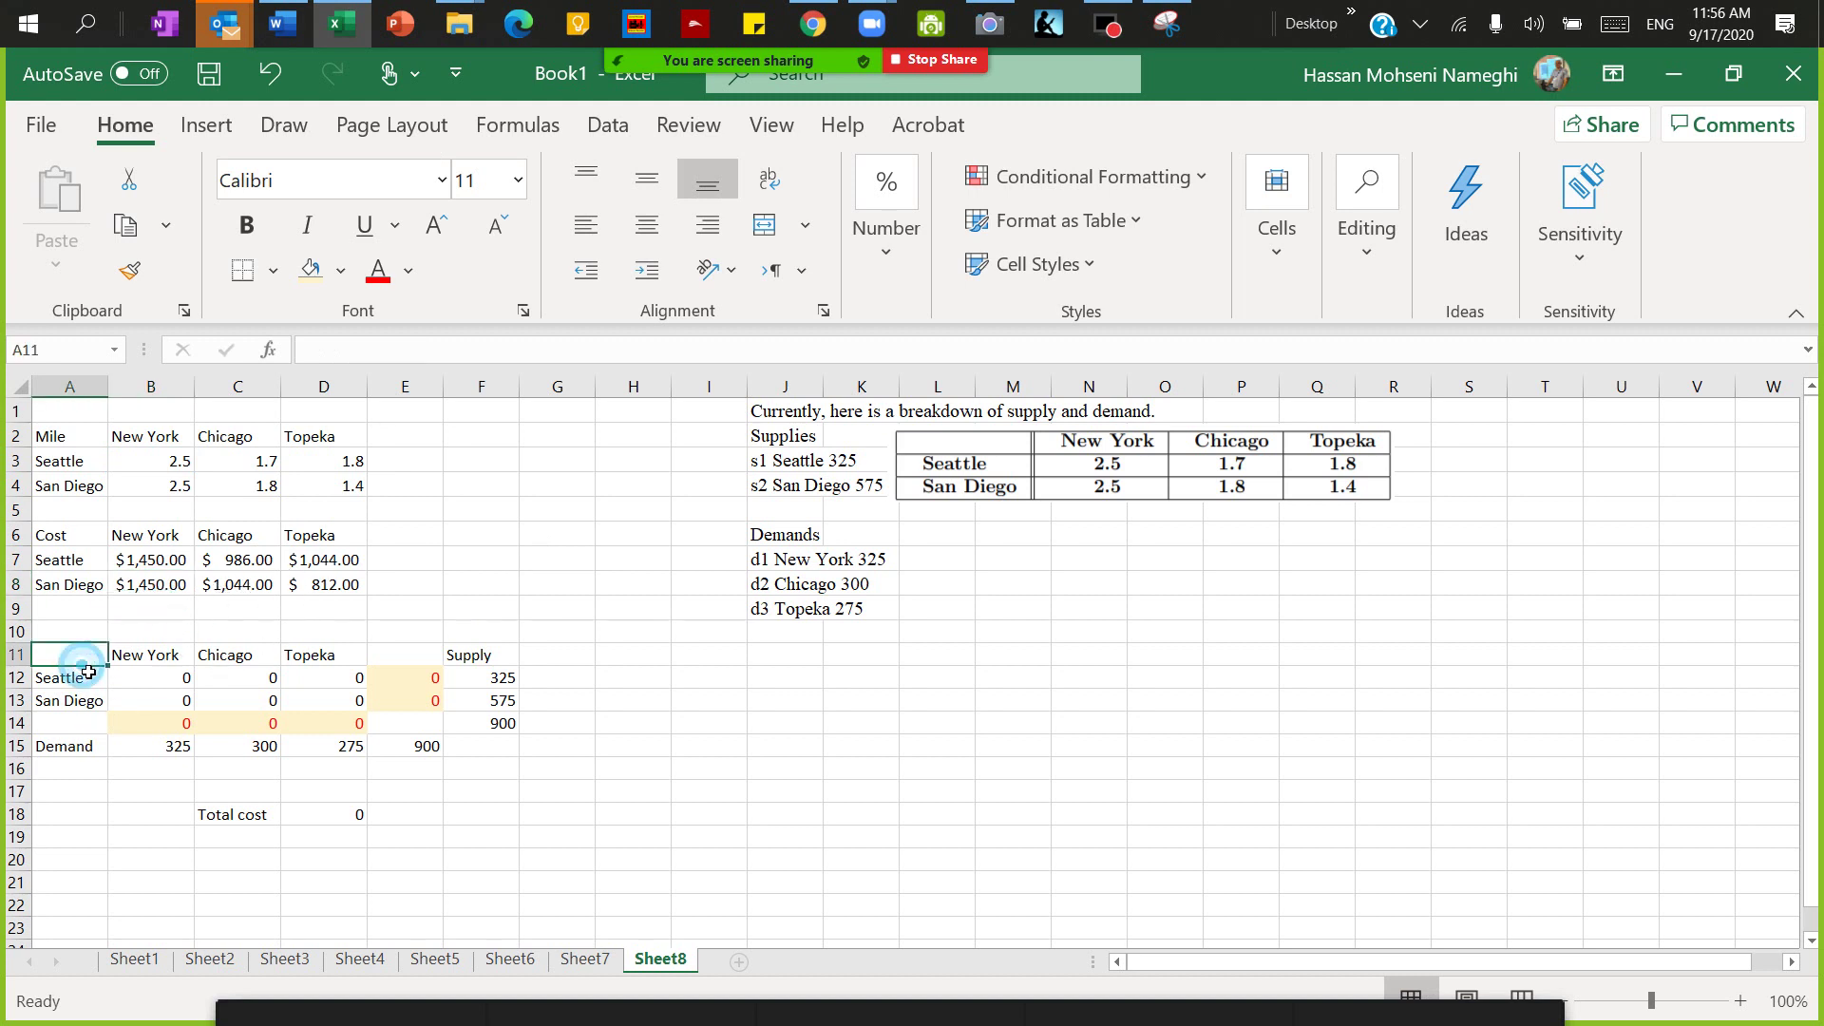
drag(167, 673, 305, 710)
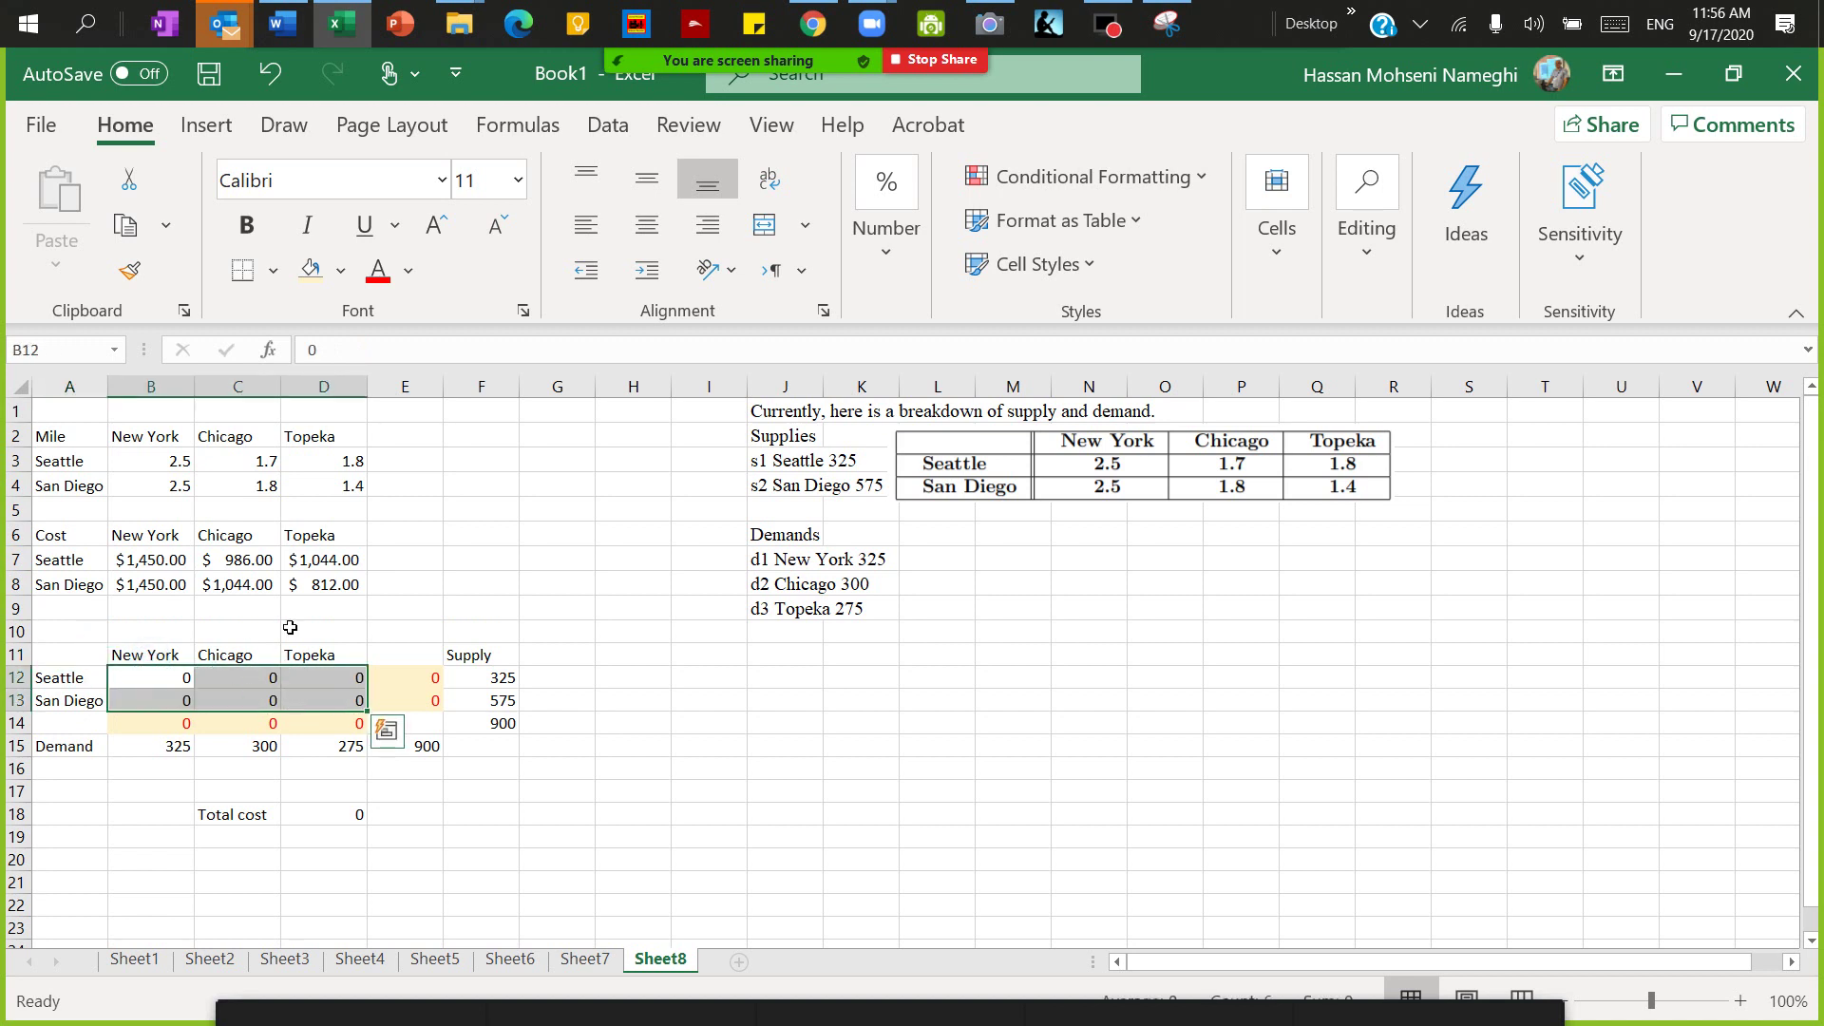
click(180, 683)
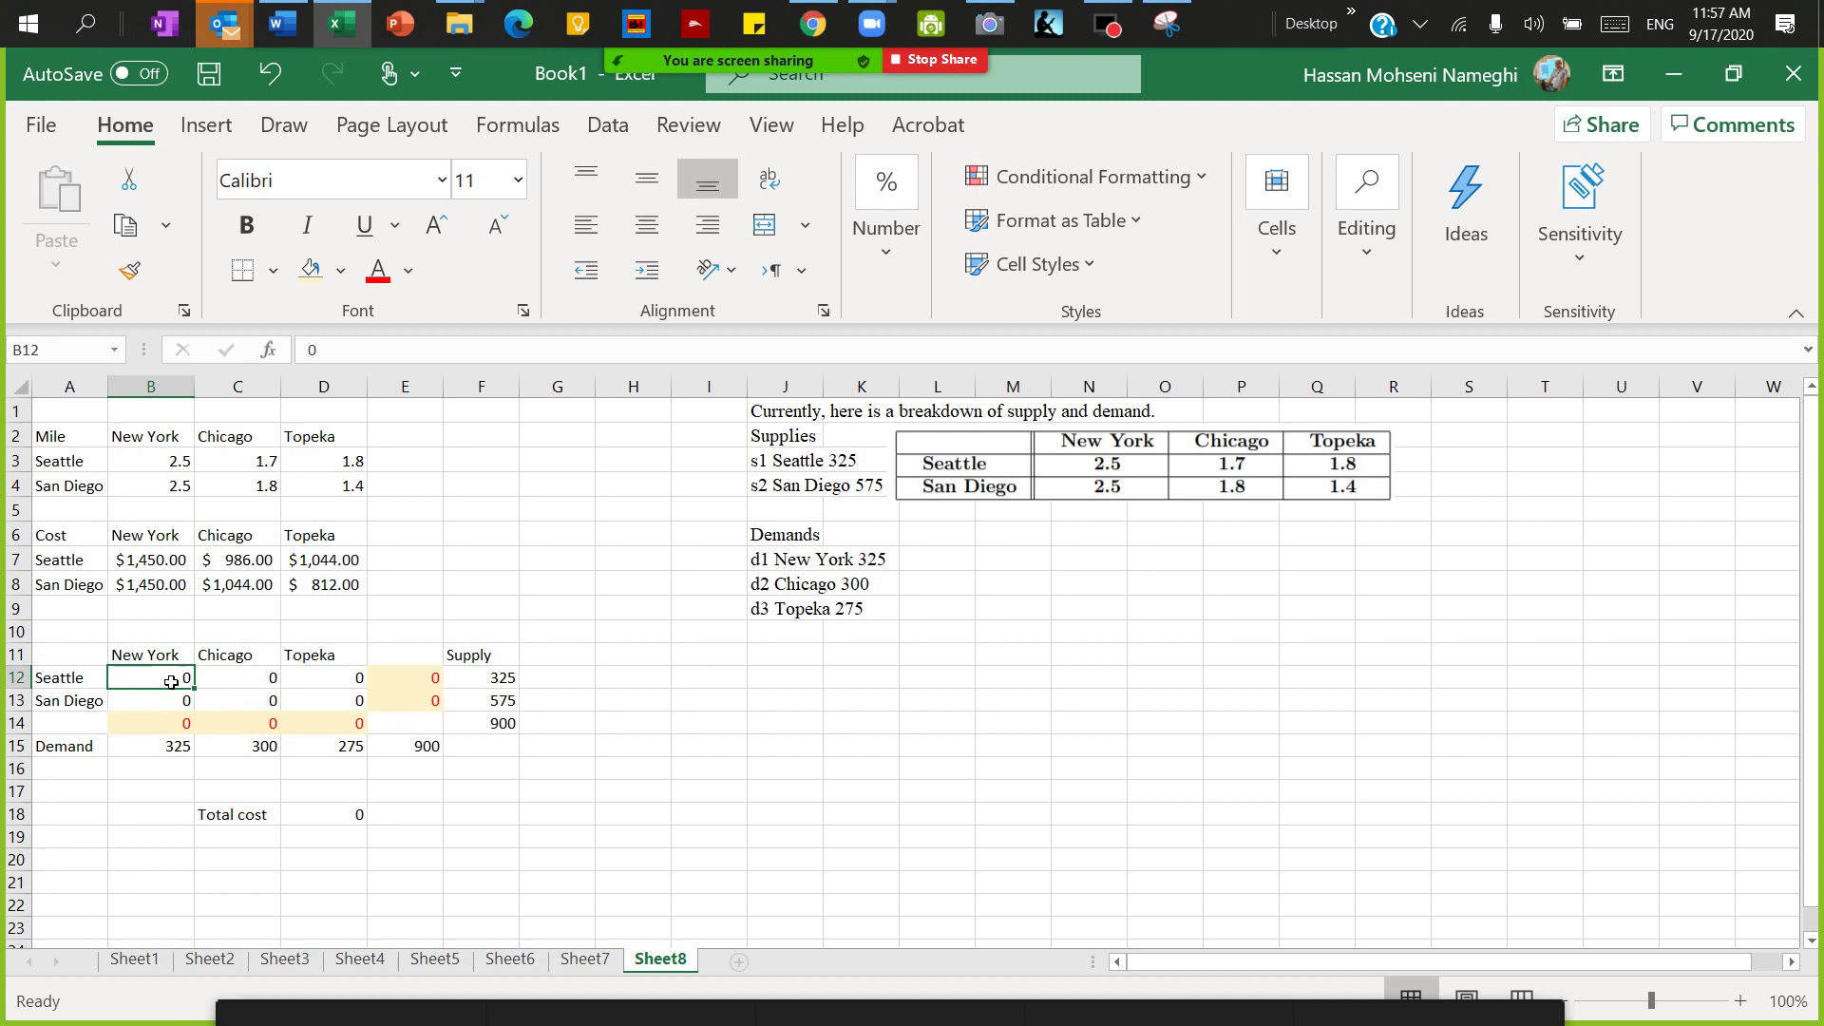
drag(177, 683, 329, 699)
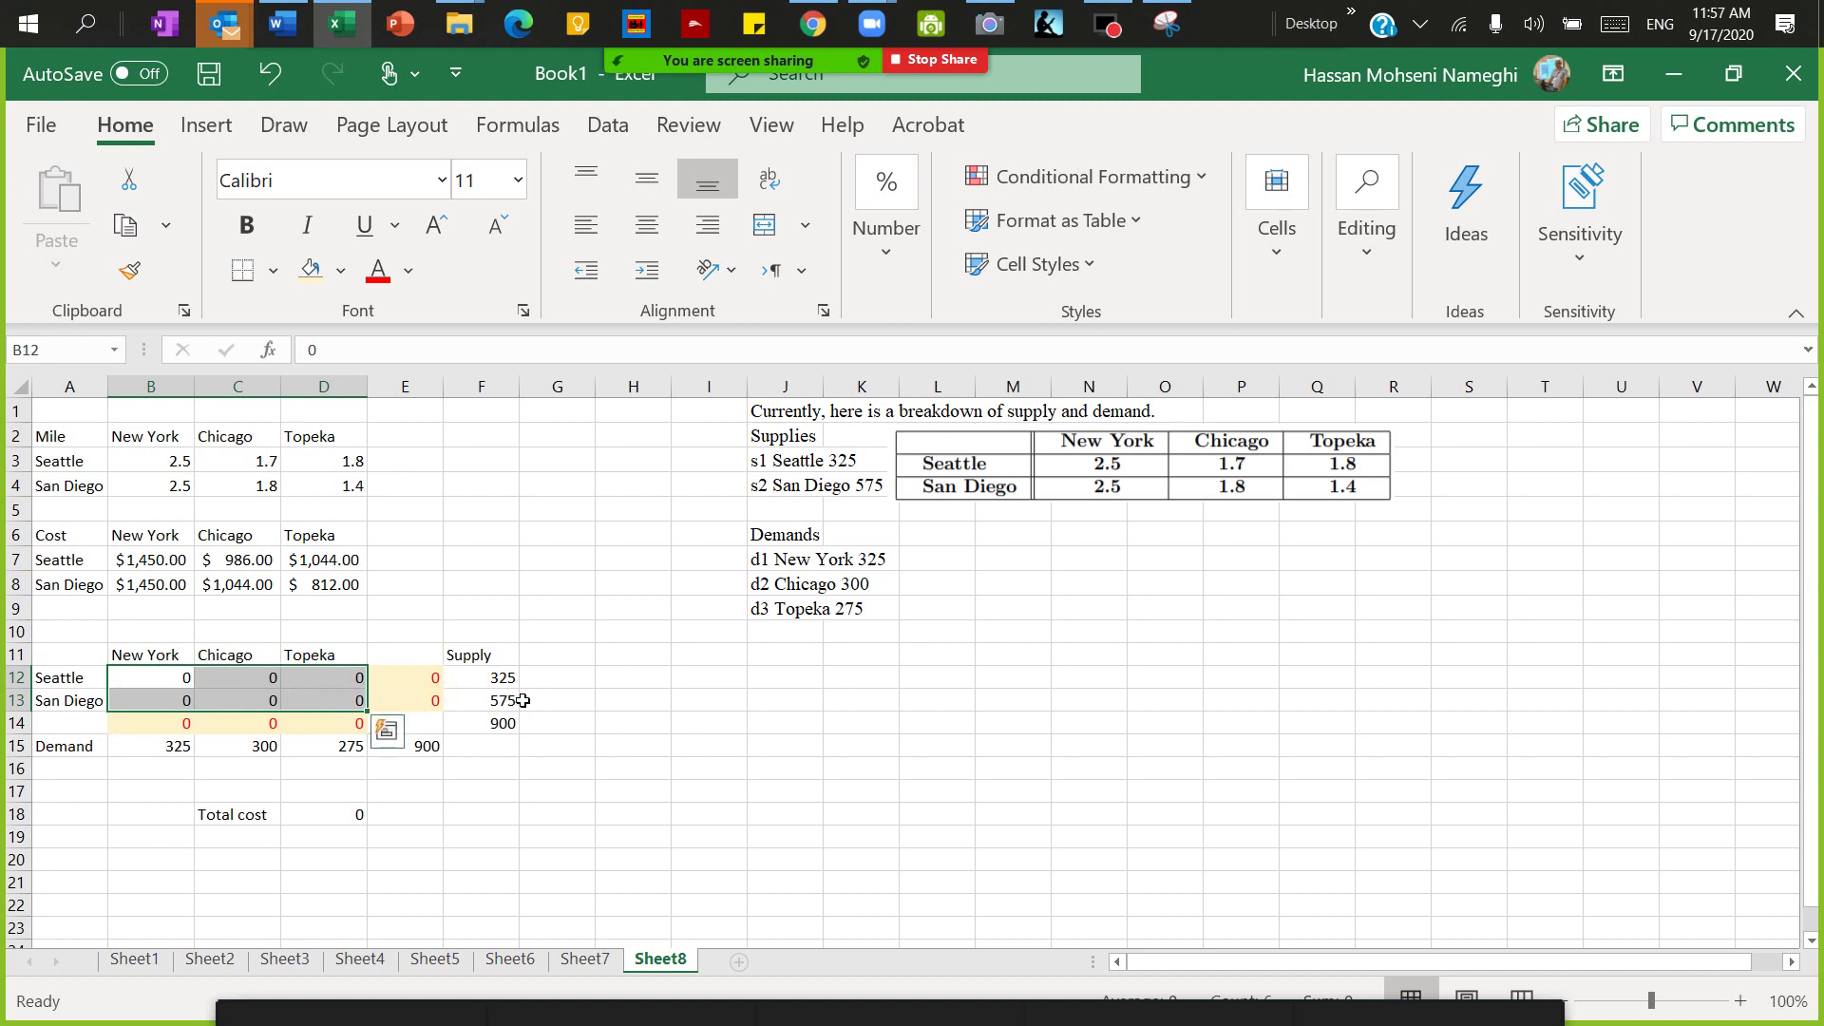
Check the Seattle and San Diego row total formulas against the supply value 325
click(515, 677)
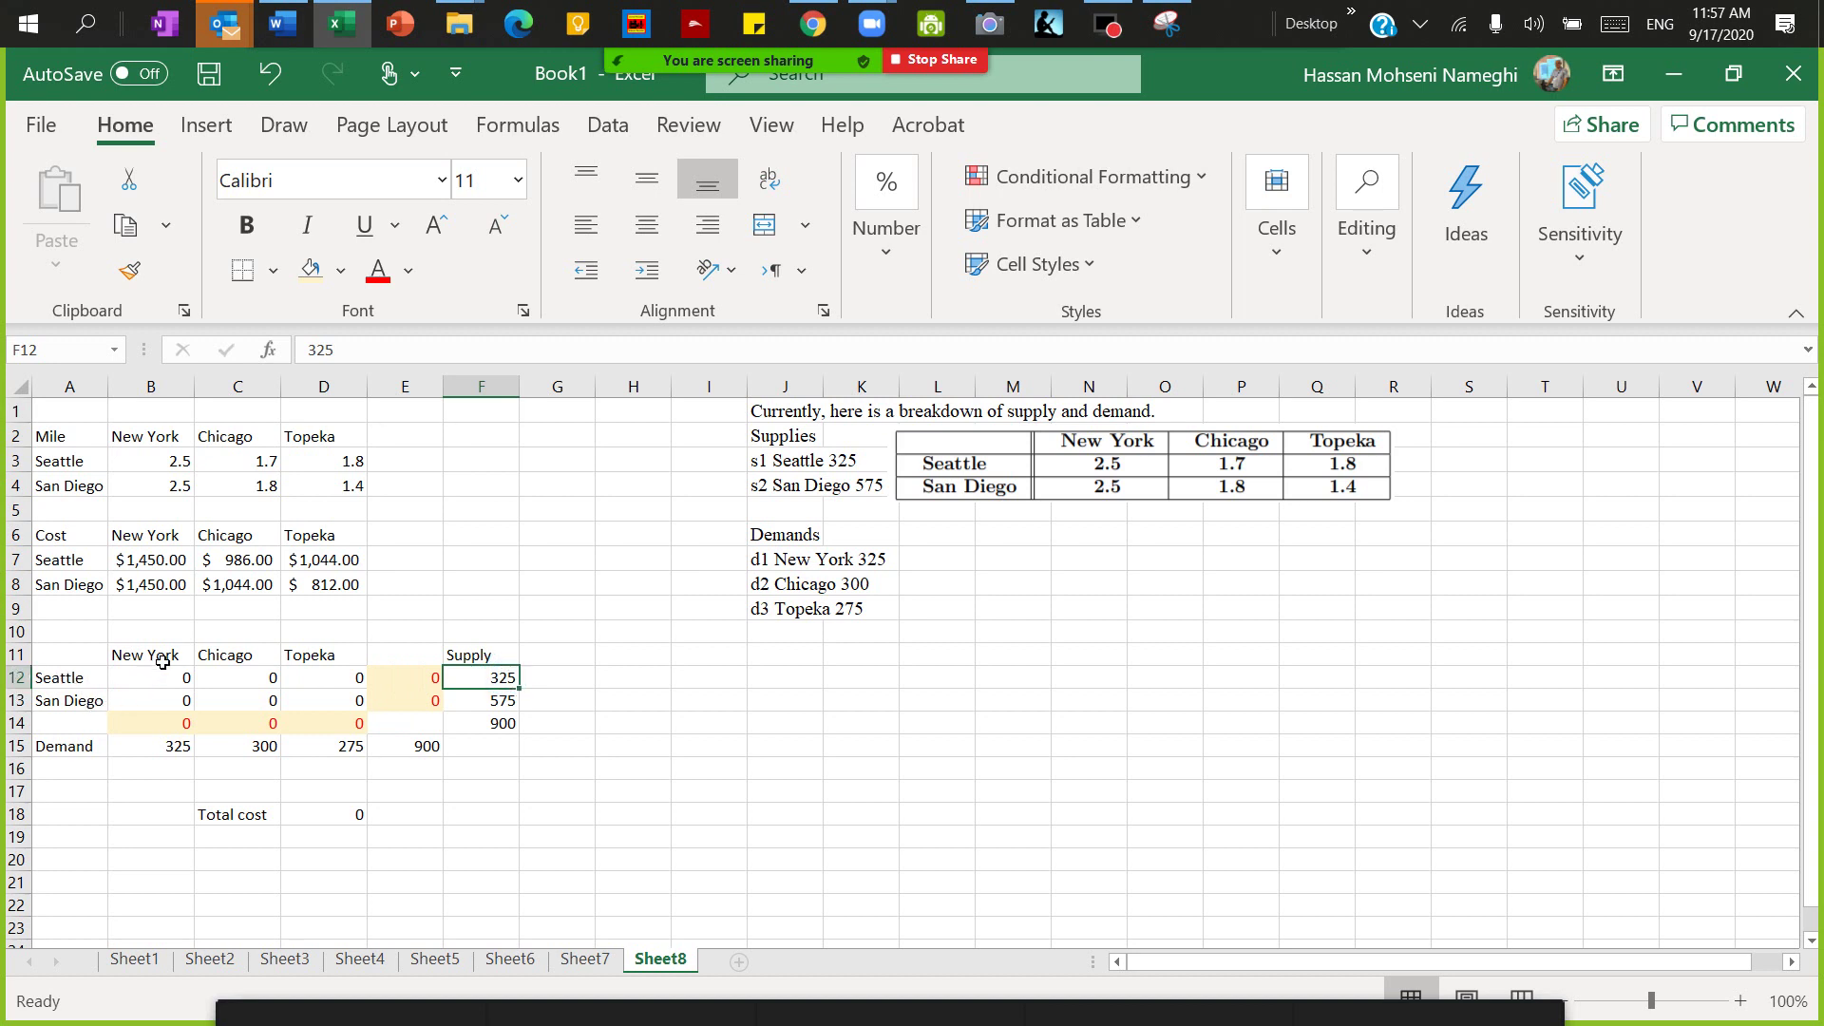
click(413, 677)
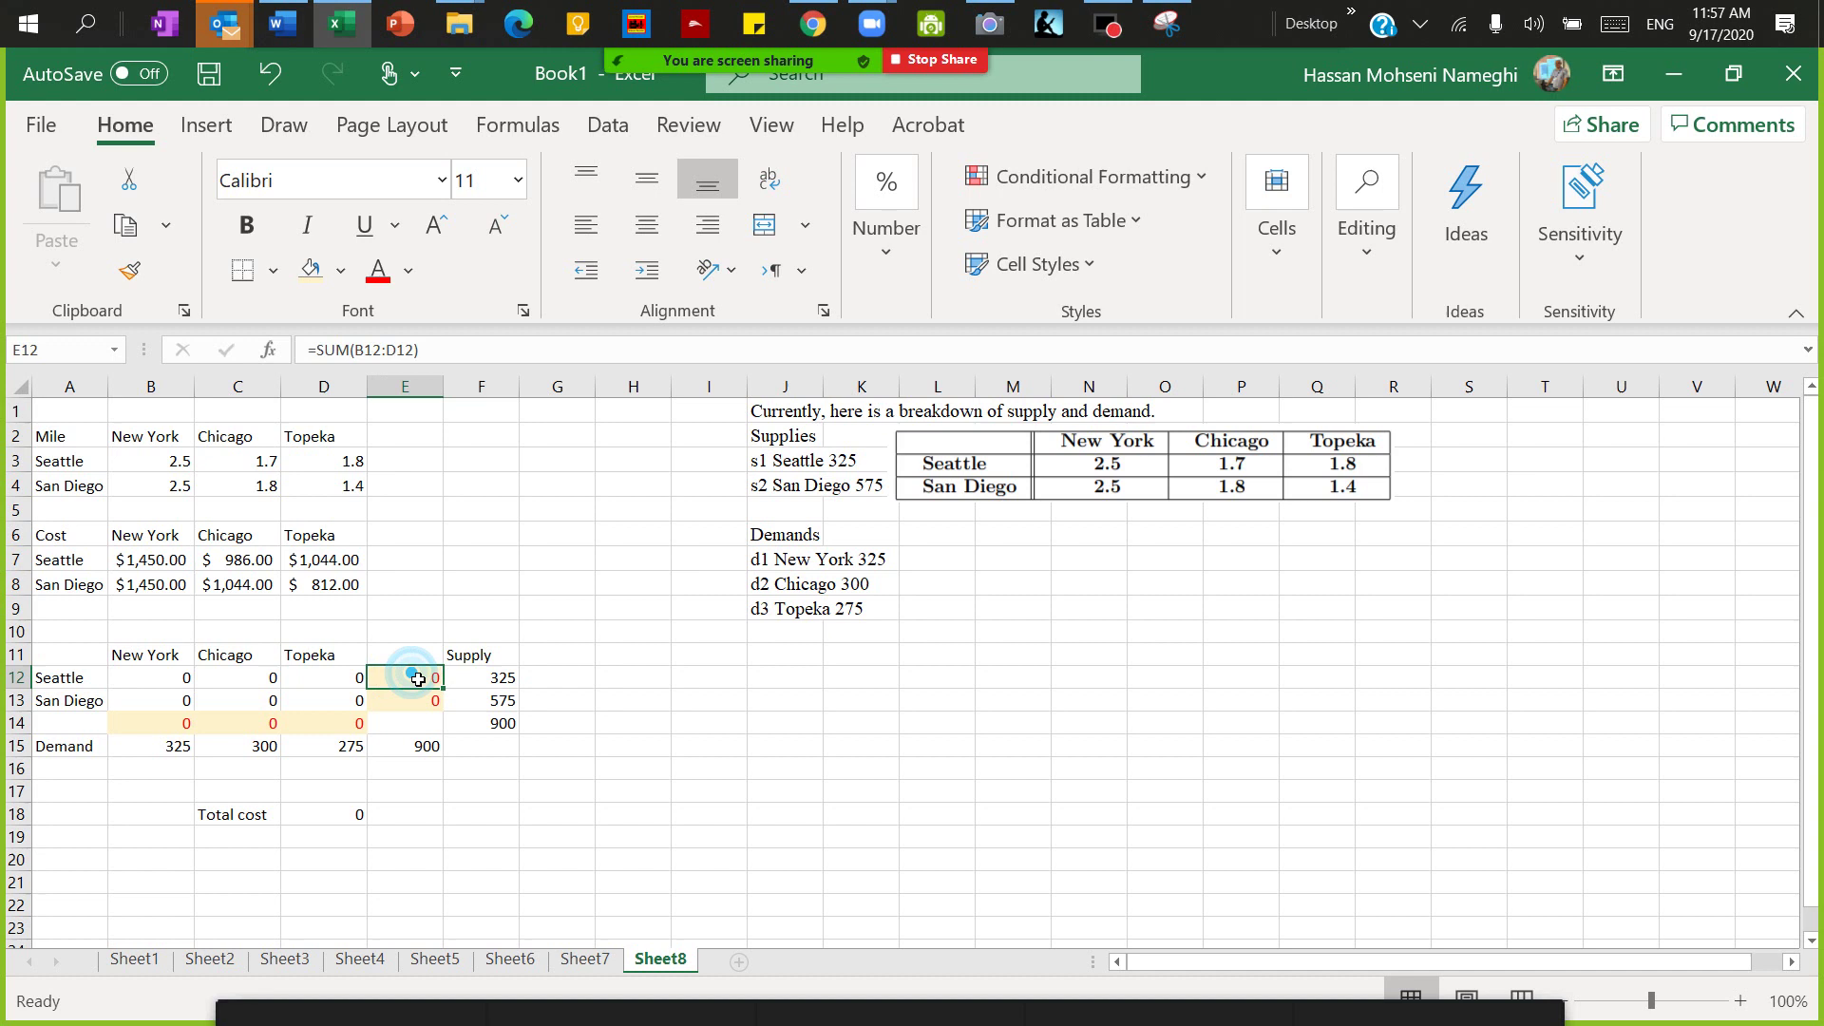
click(346, 350)
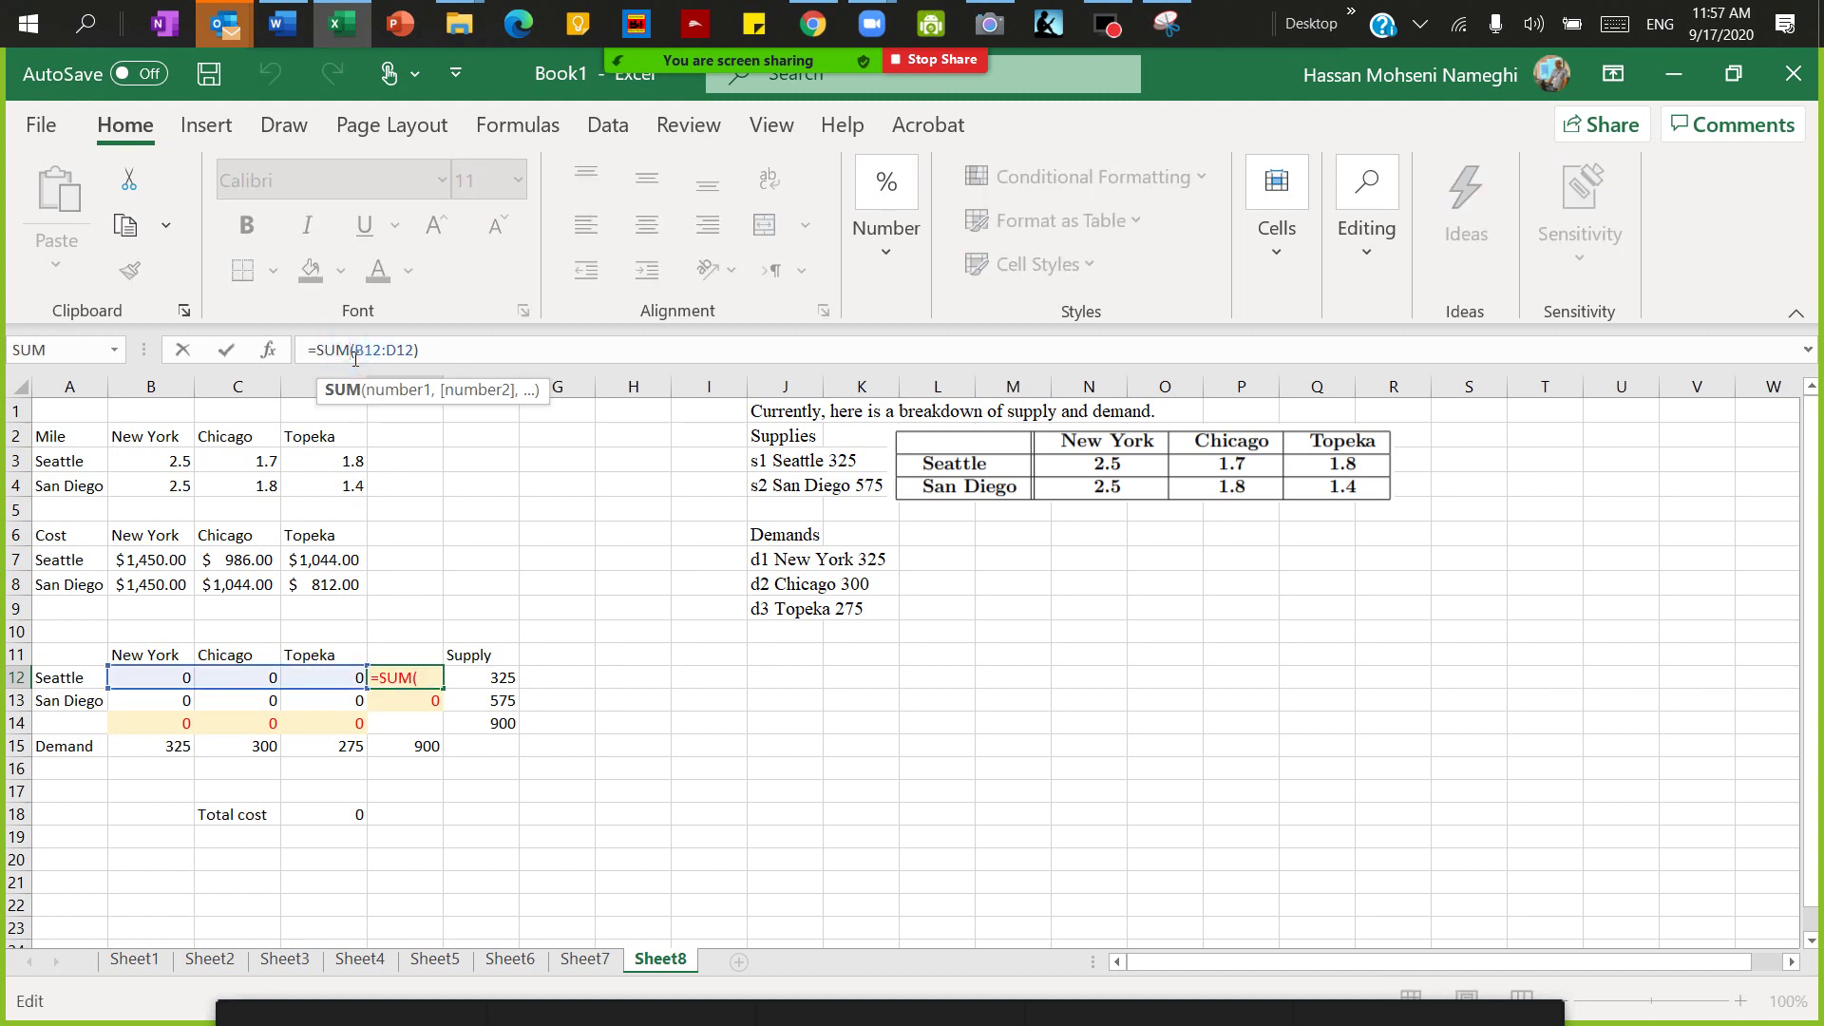
key(Return)
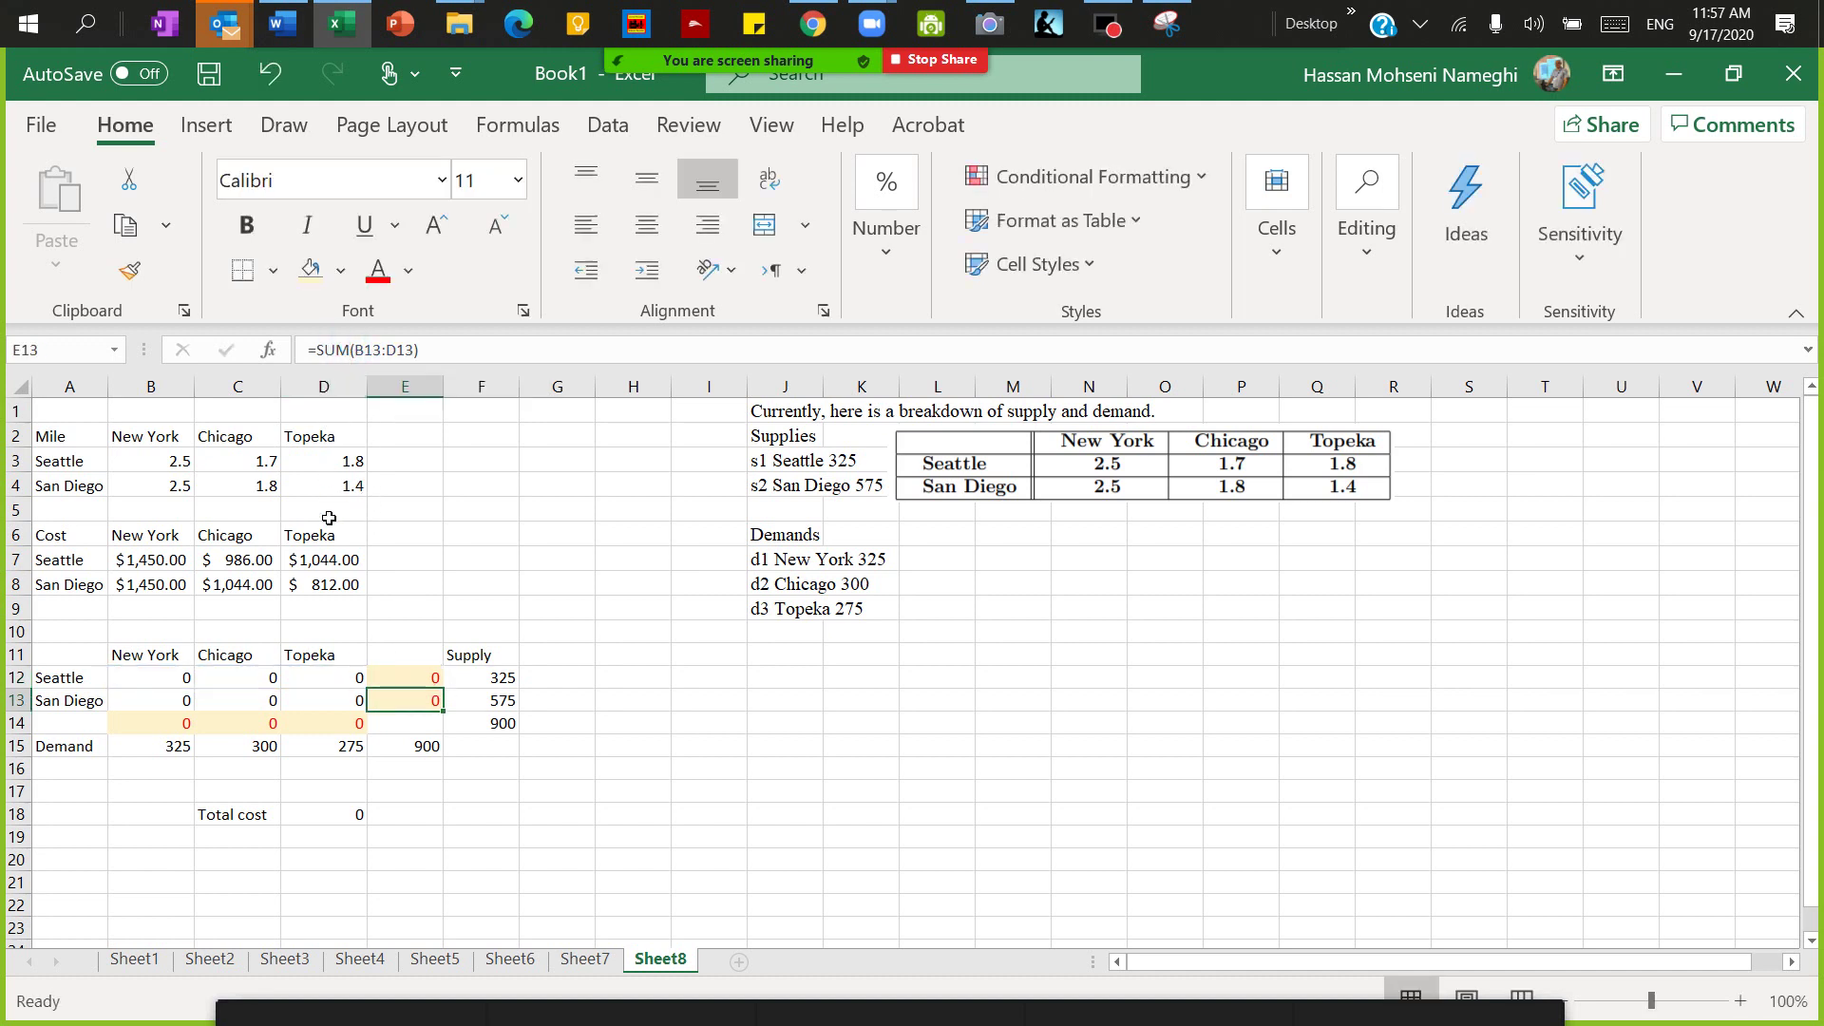
click(411, 679)
click(427, 703)
Check the shipped totals, the San Diego supply, and the column shipment totals in row 14
drag(167, 737, 331, 728)
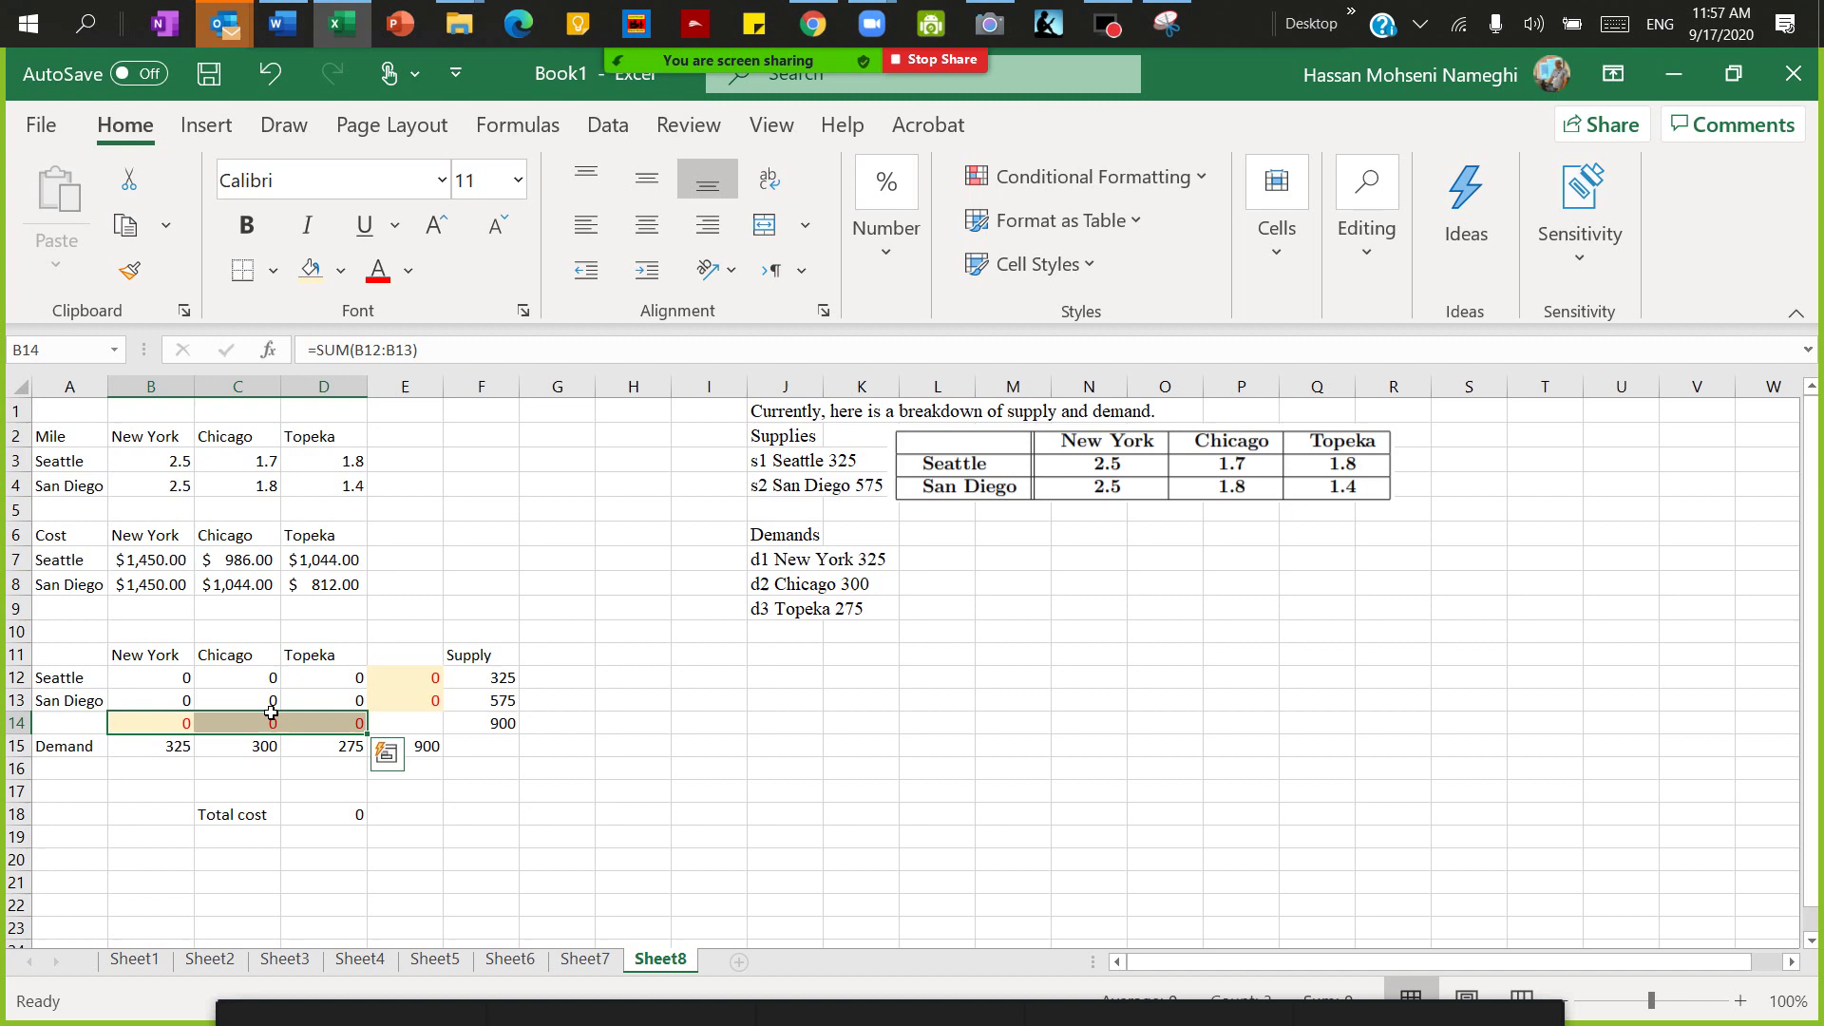
click(411, 682)
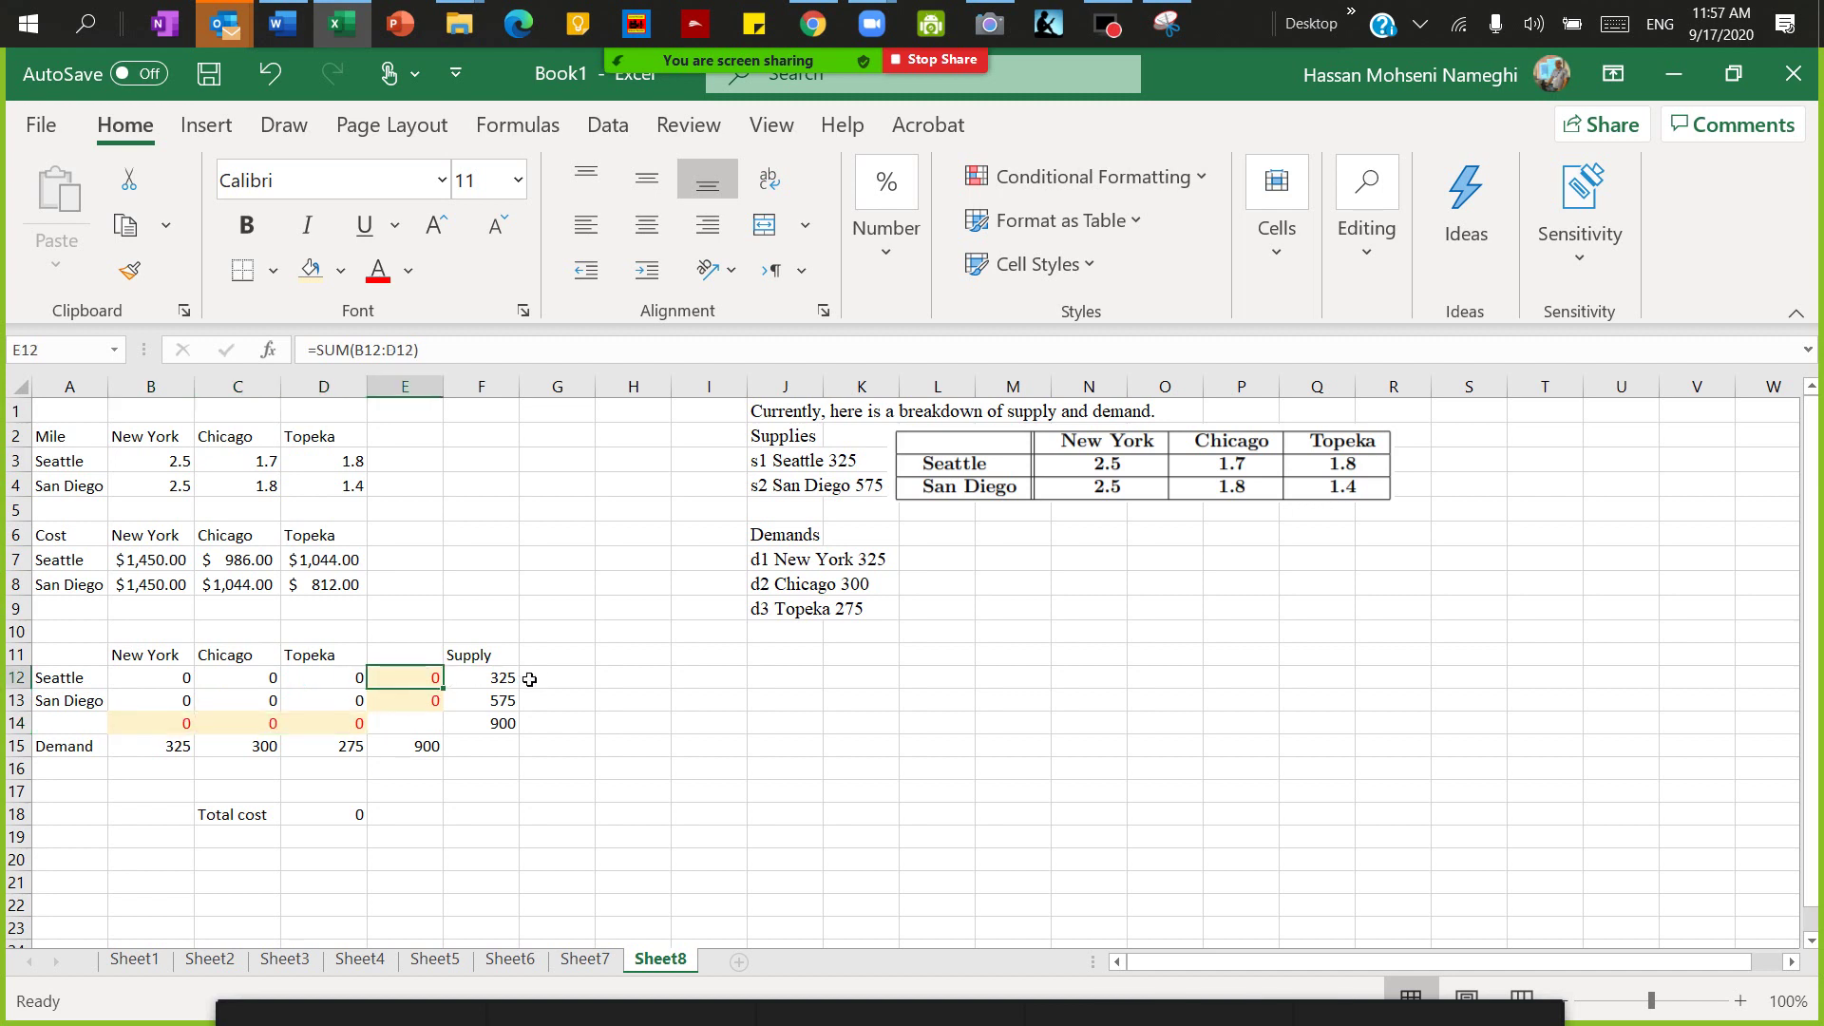
drag(411, 703, 504, 708)
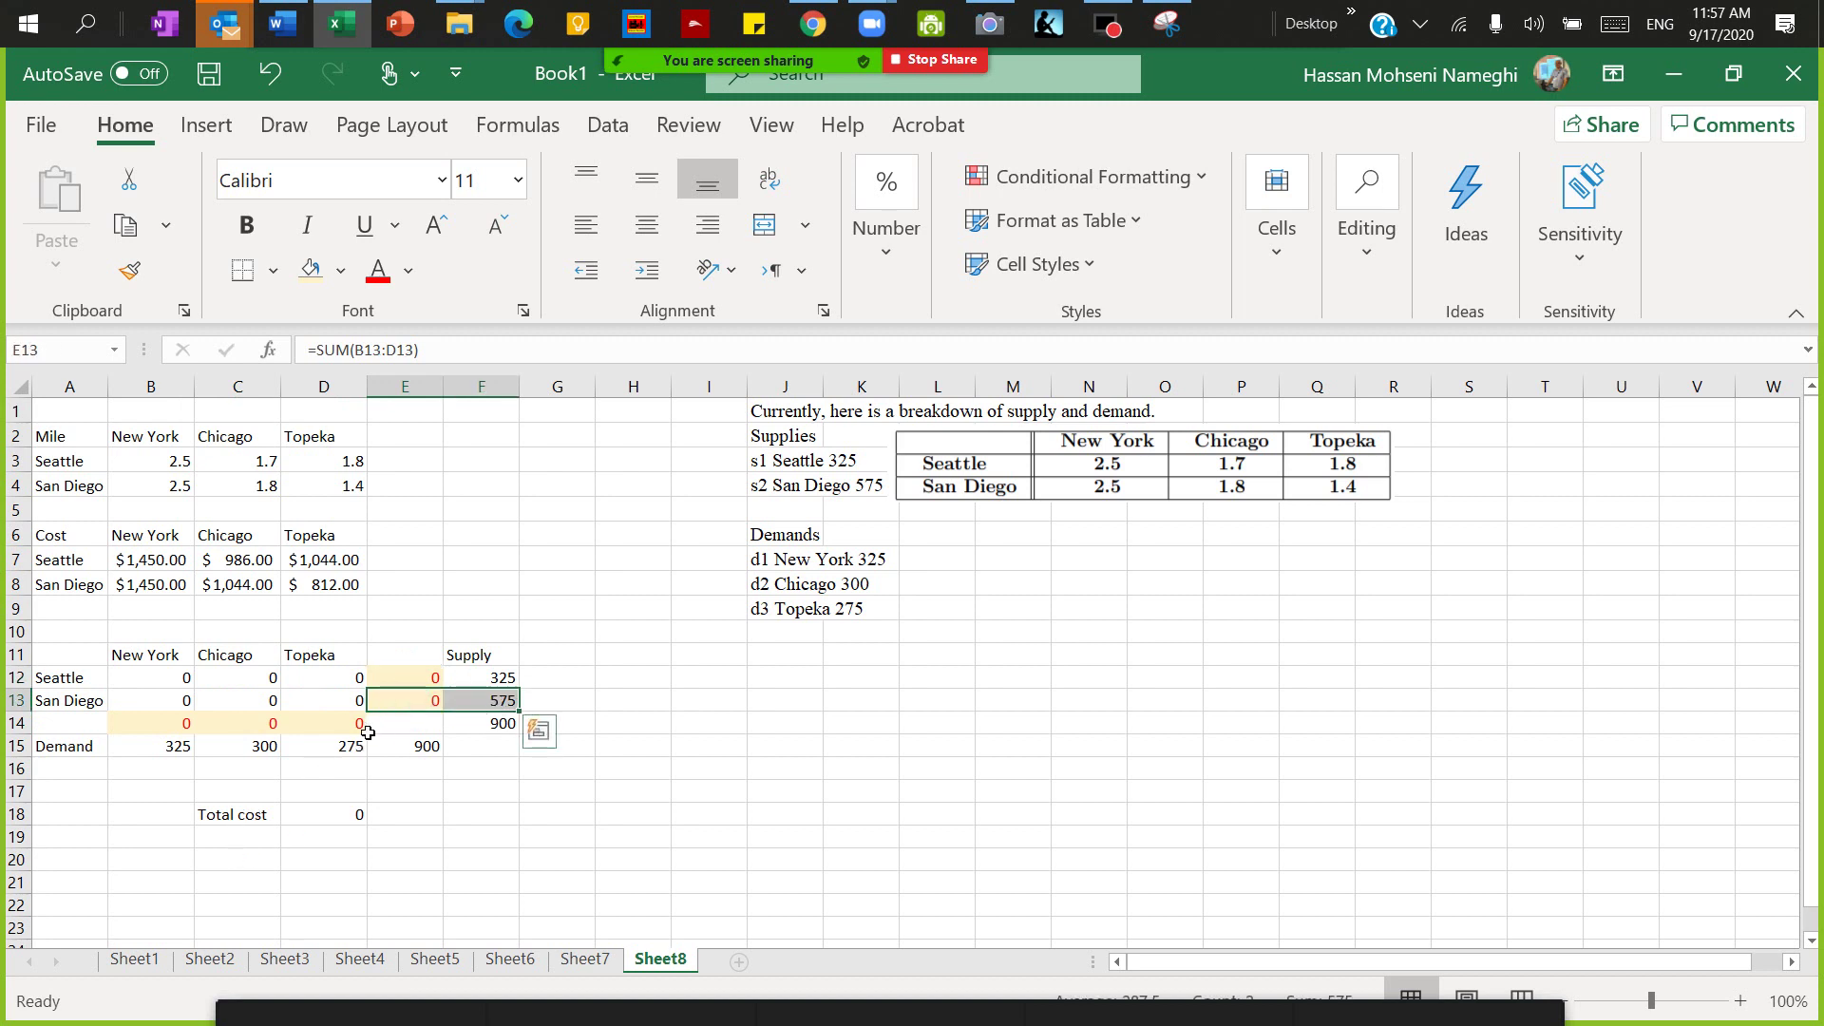
drag(359, 724, 162, 728)
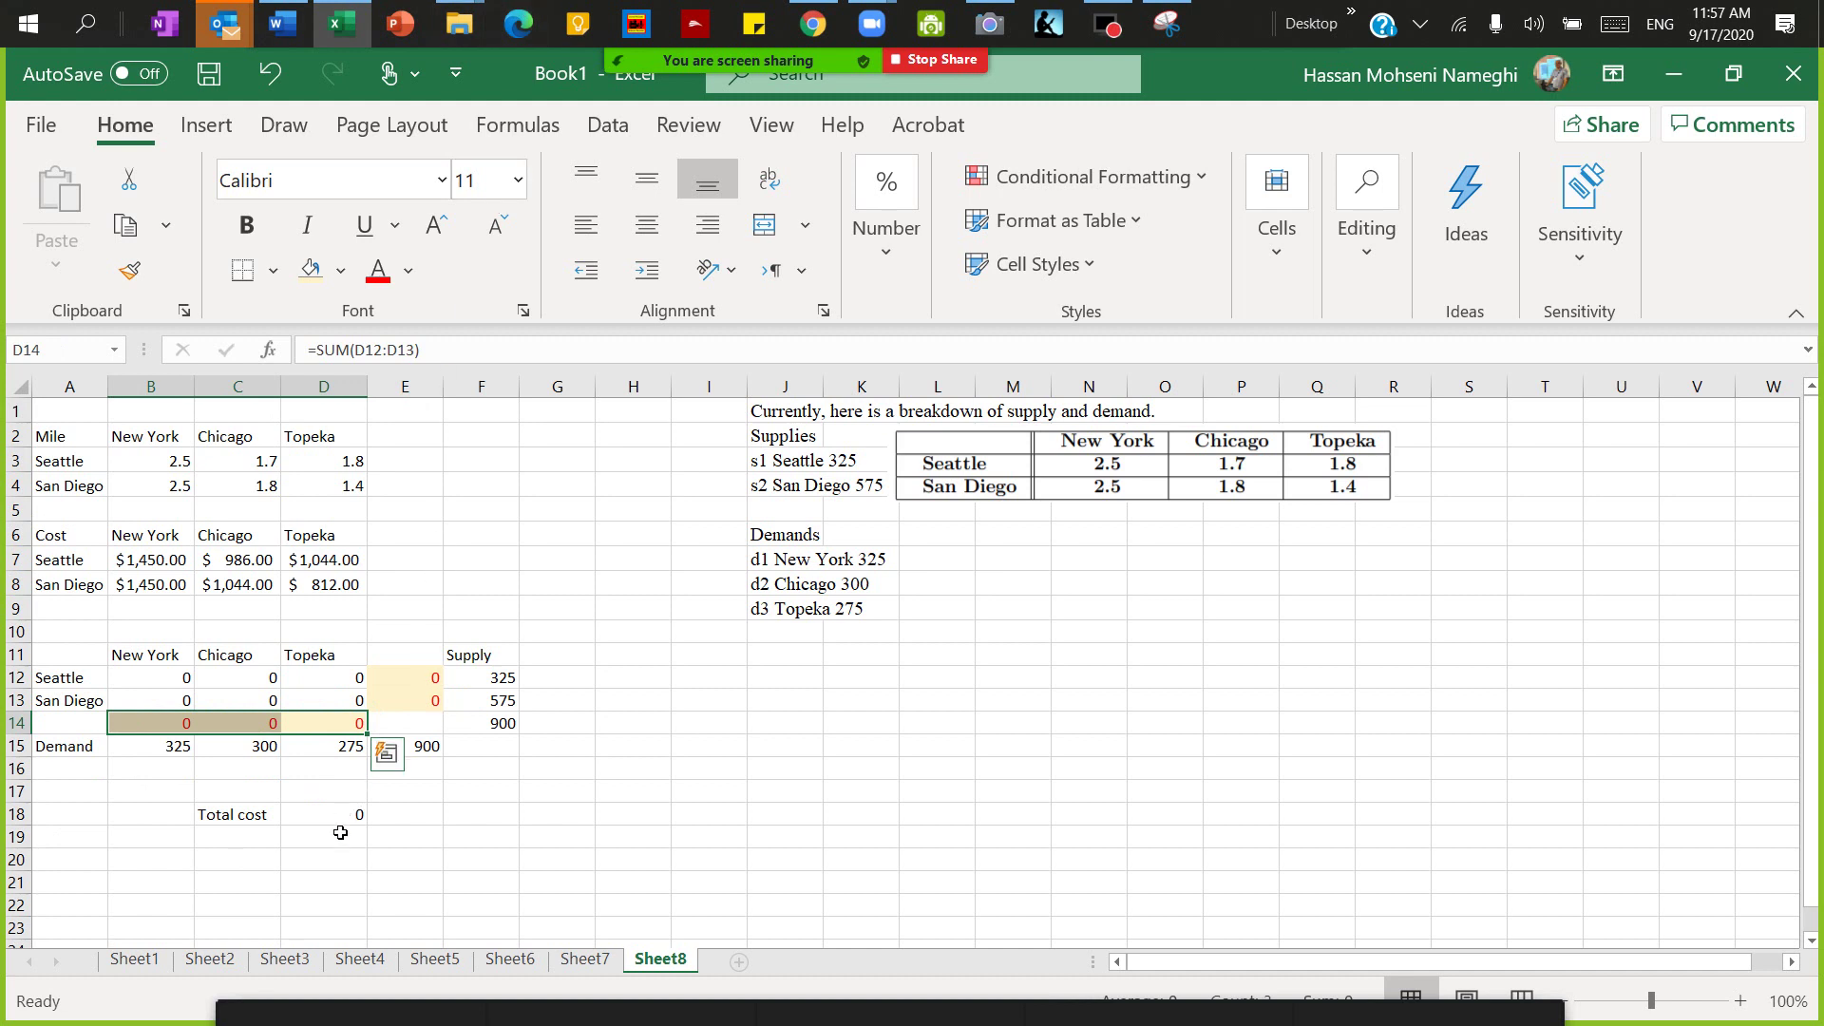
Review the total cost formula in D18, leaving it unchanged
click(326, 791)
click(334, 814)
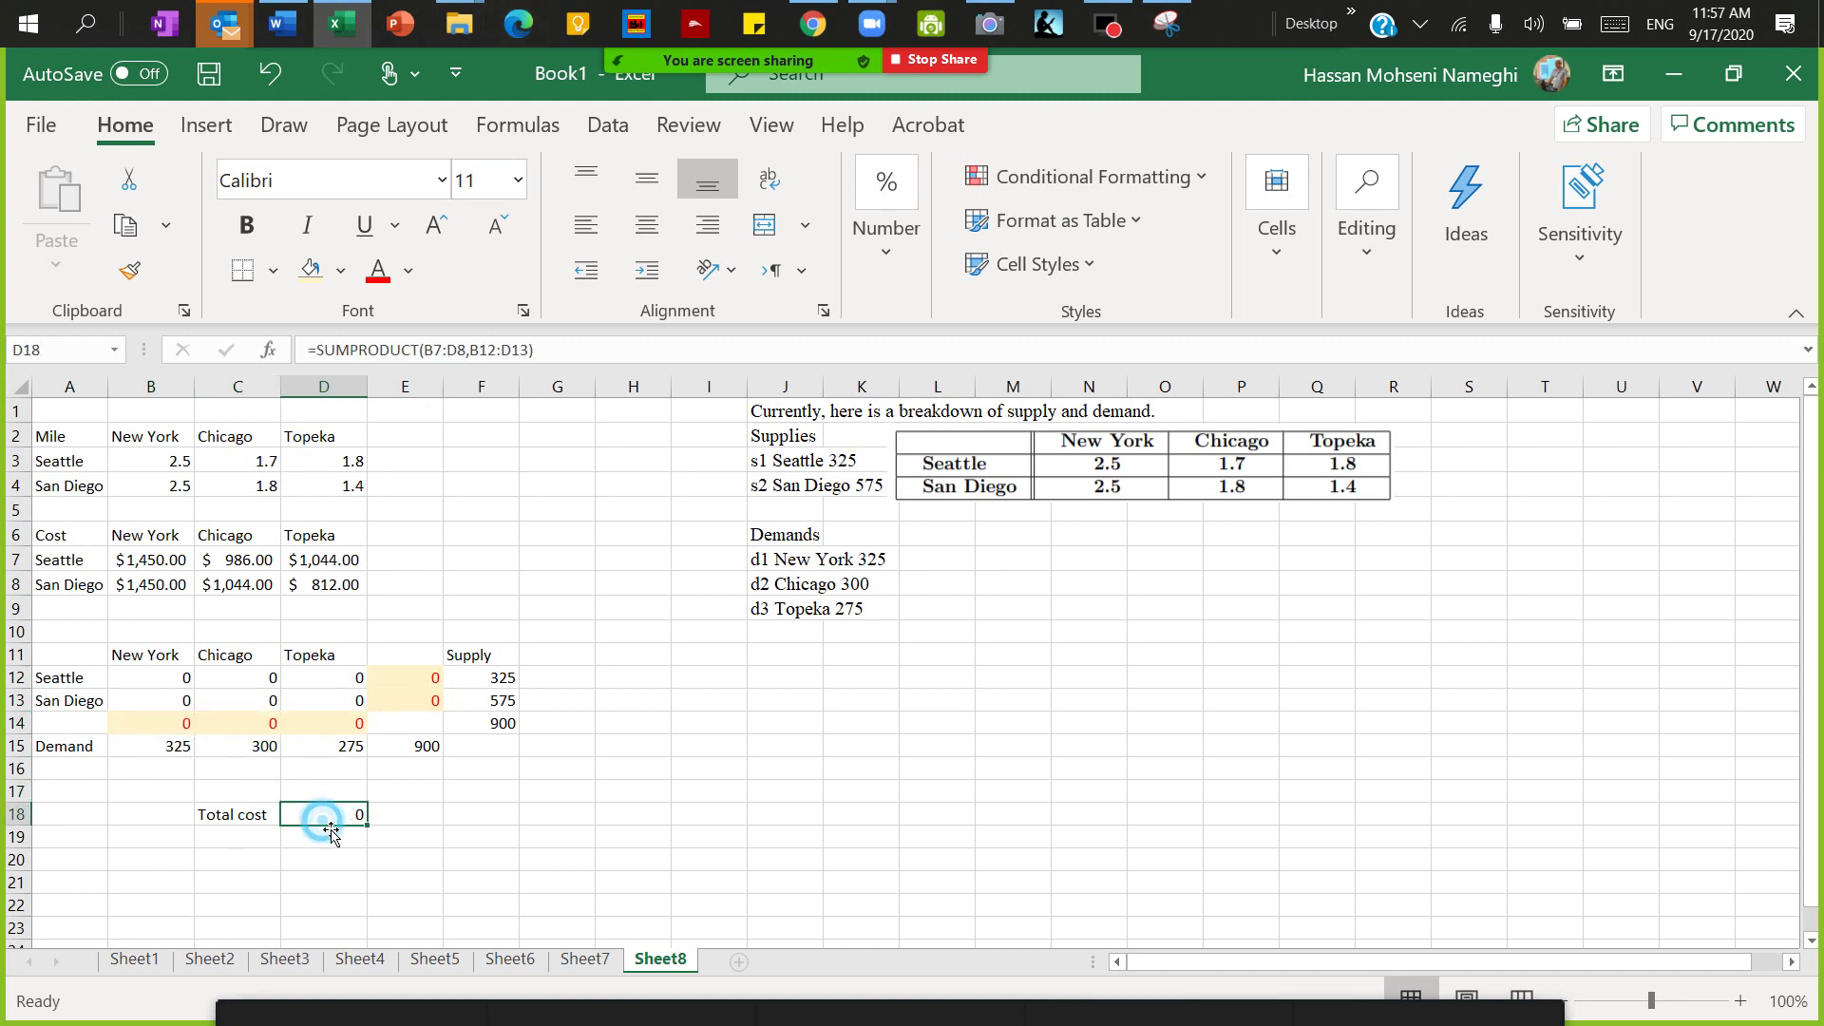
click(410, 350)
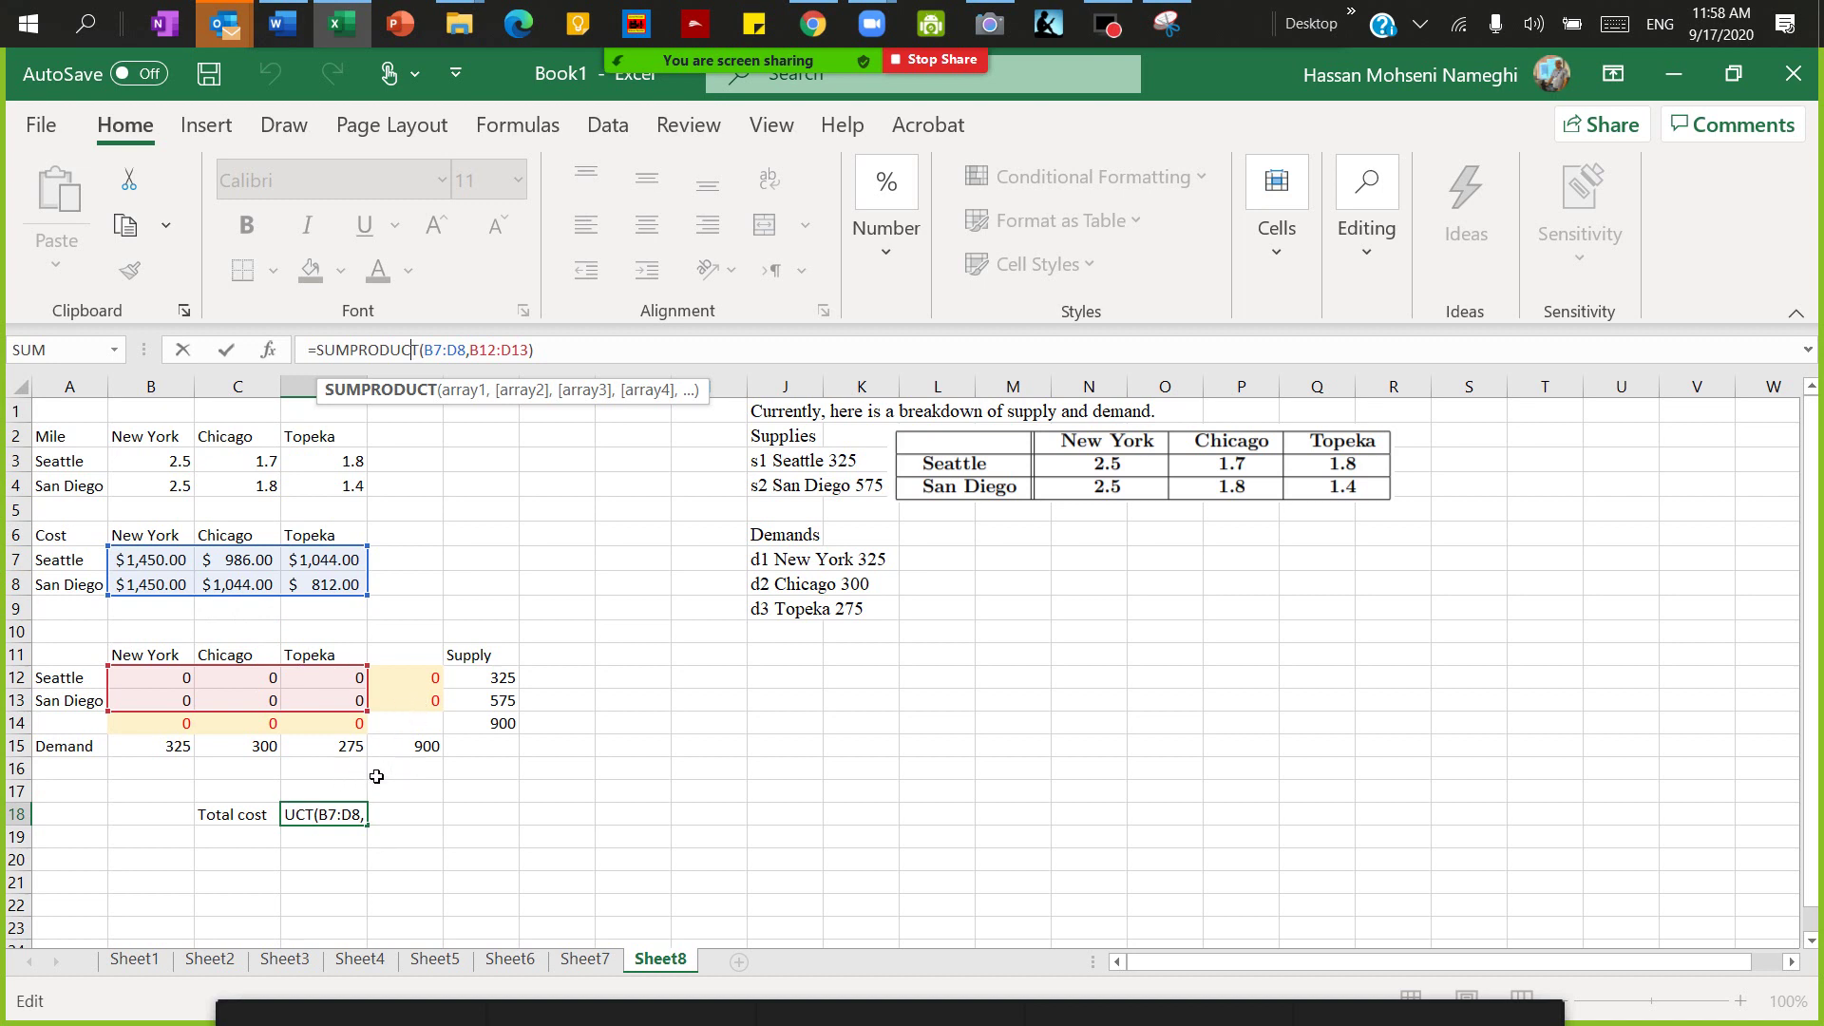
key(Return)
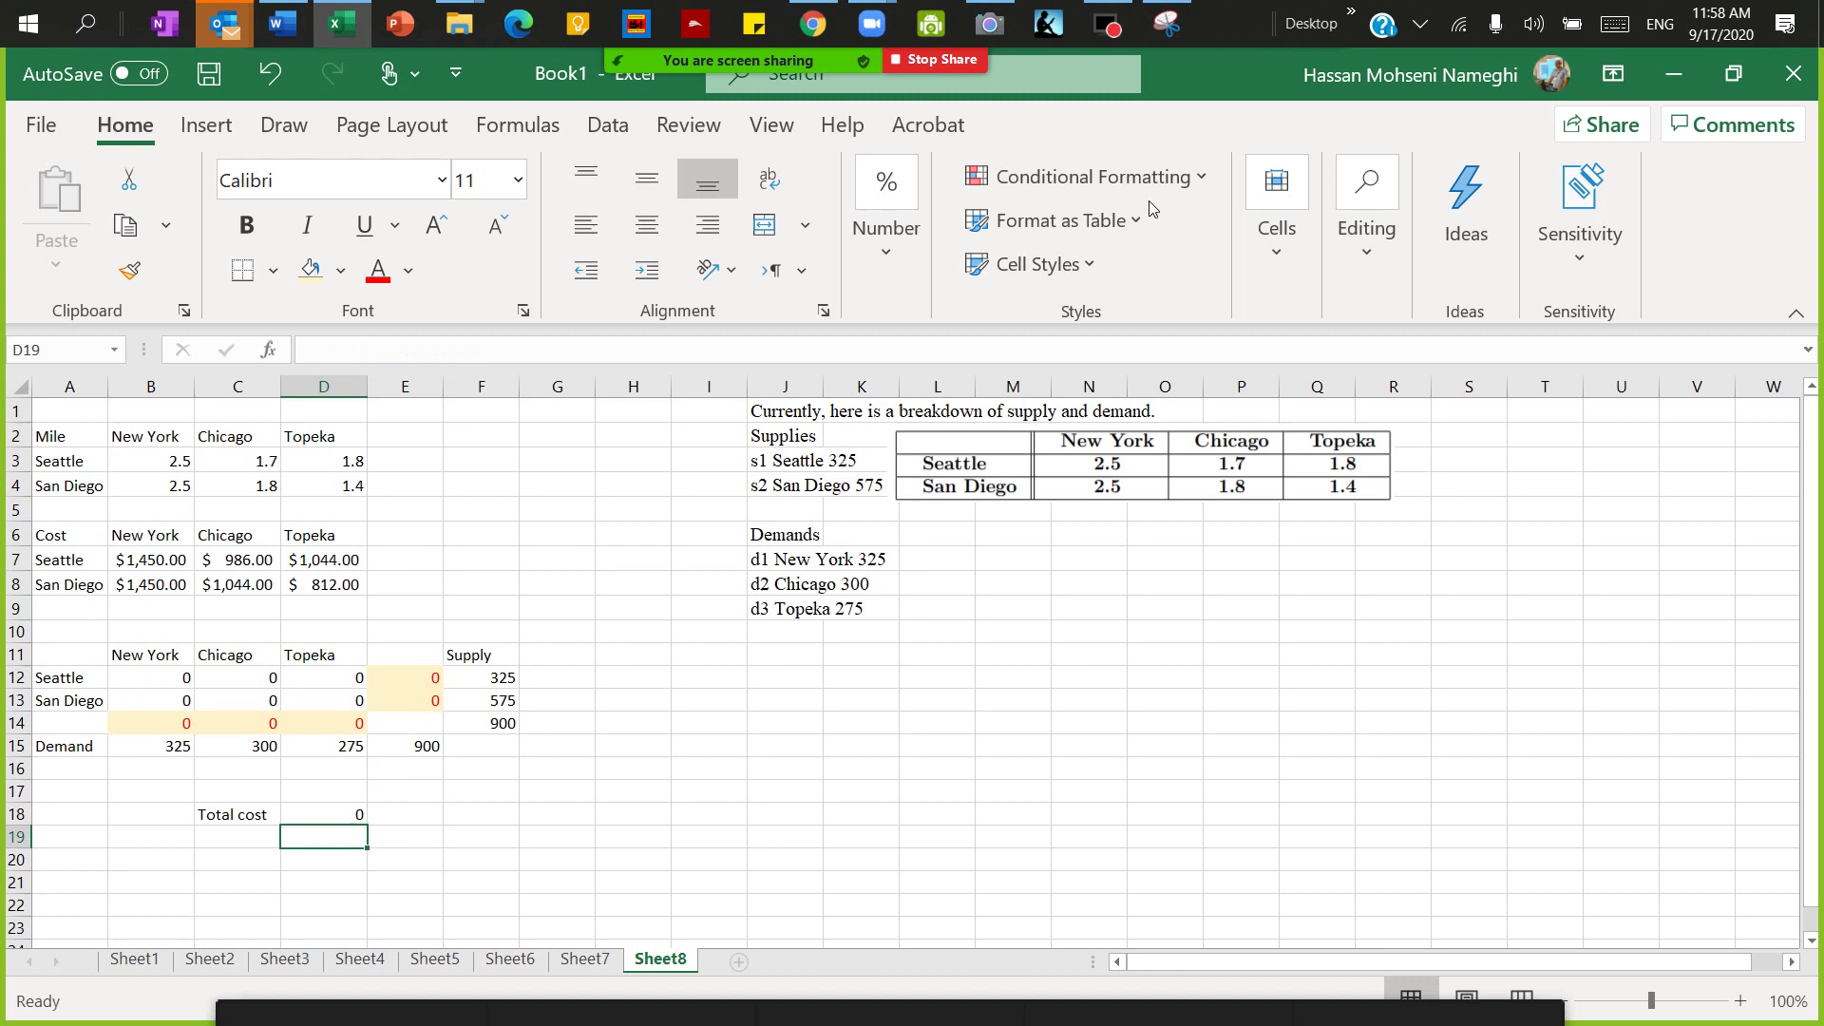
Set up Solver to minimise $D$18 by changing cells $B$12:$D$13
click(610, 121)
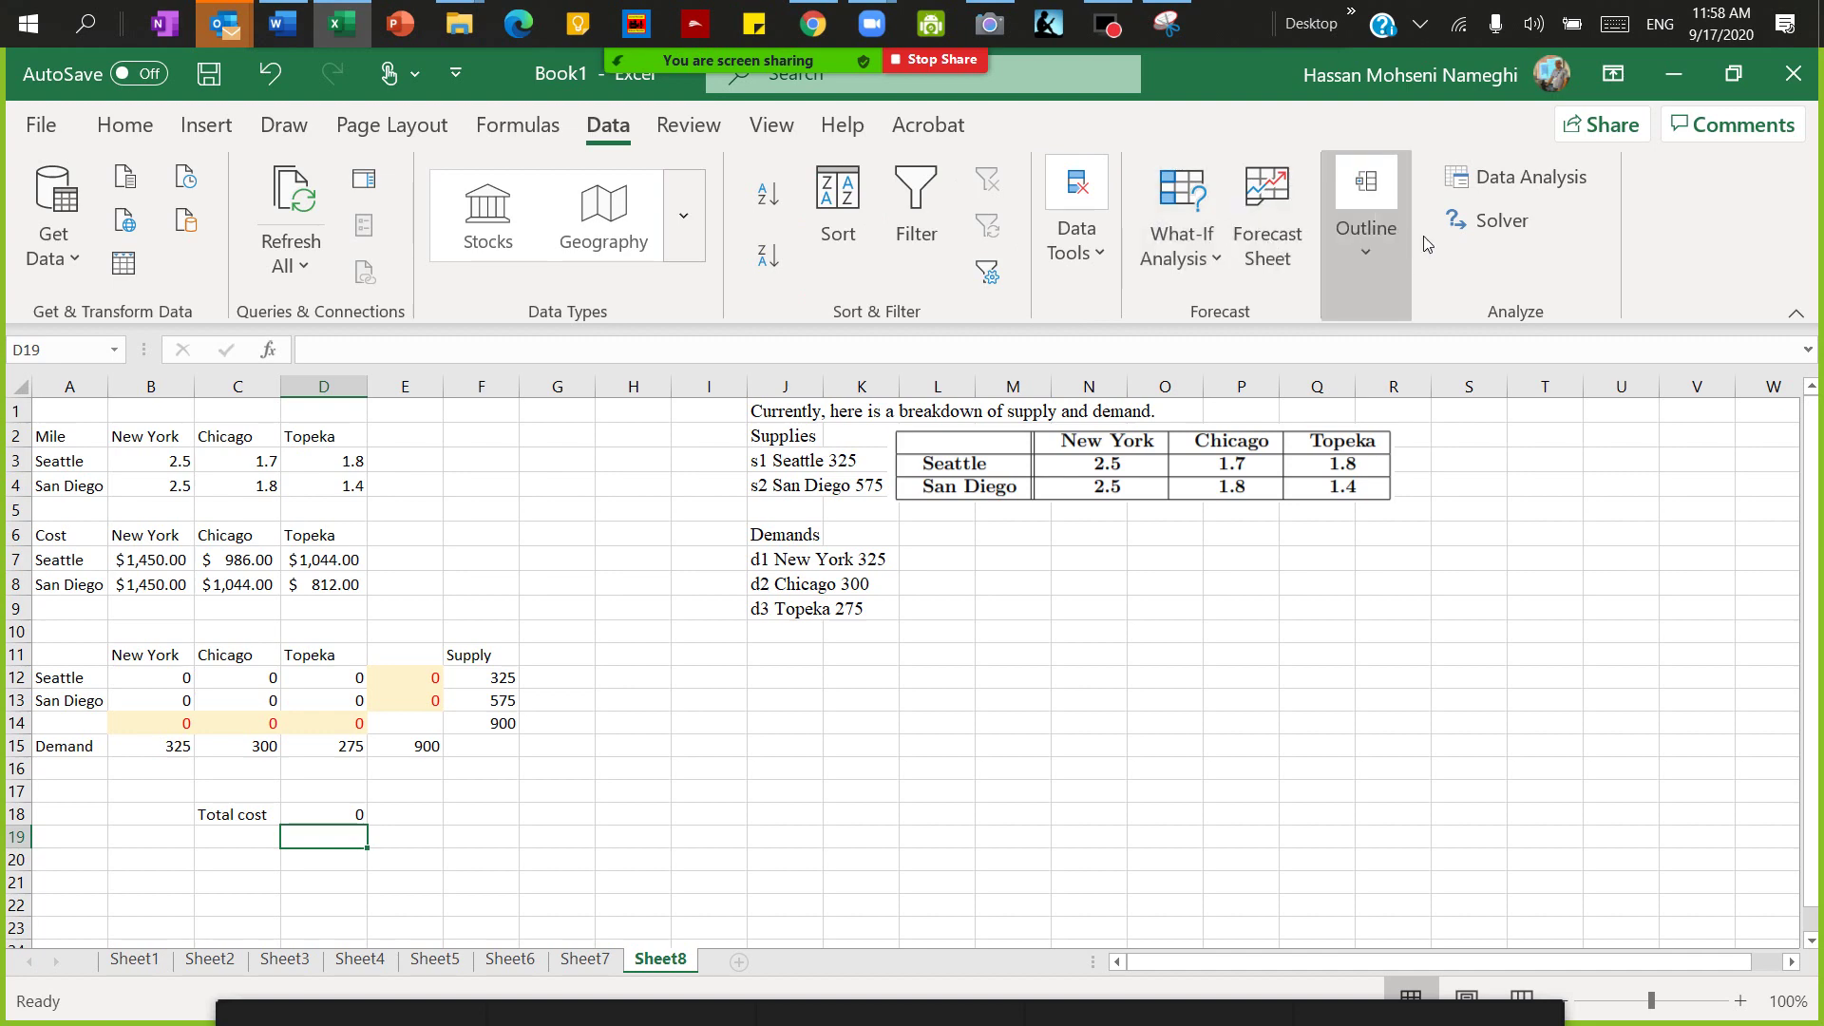
click(1494, 220)
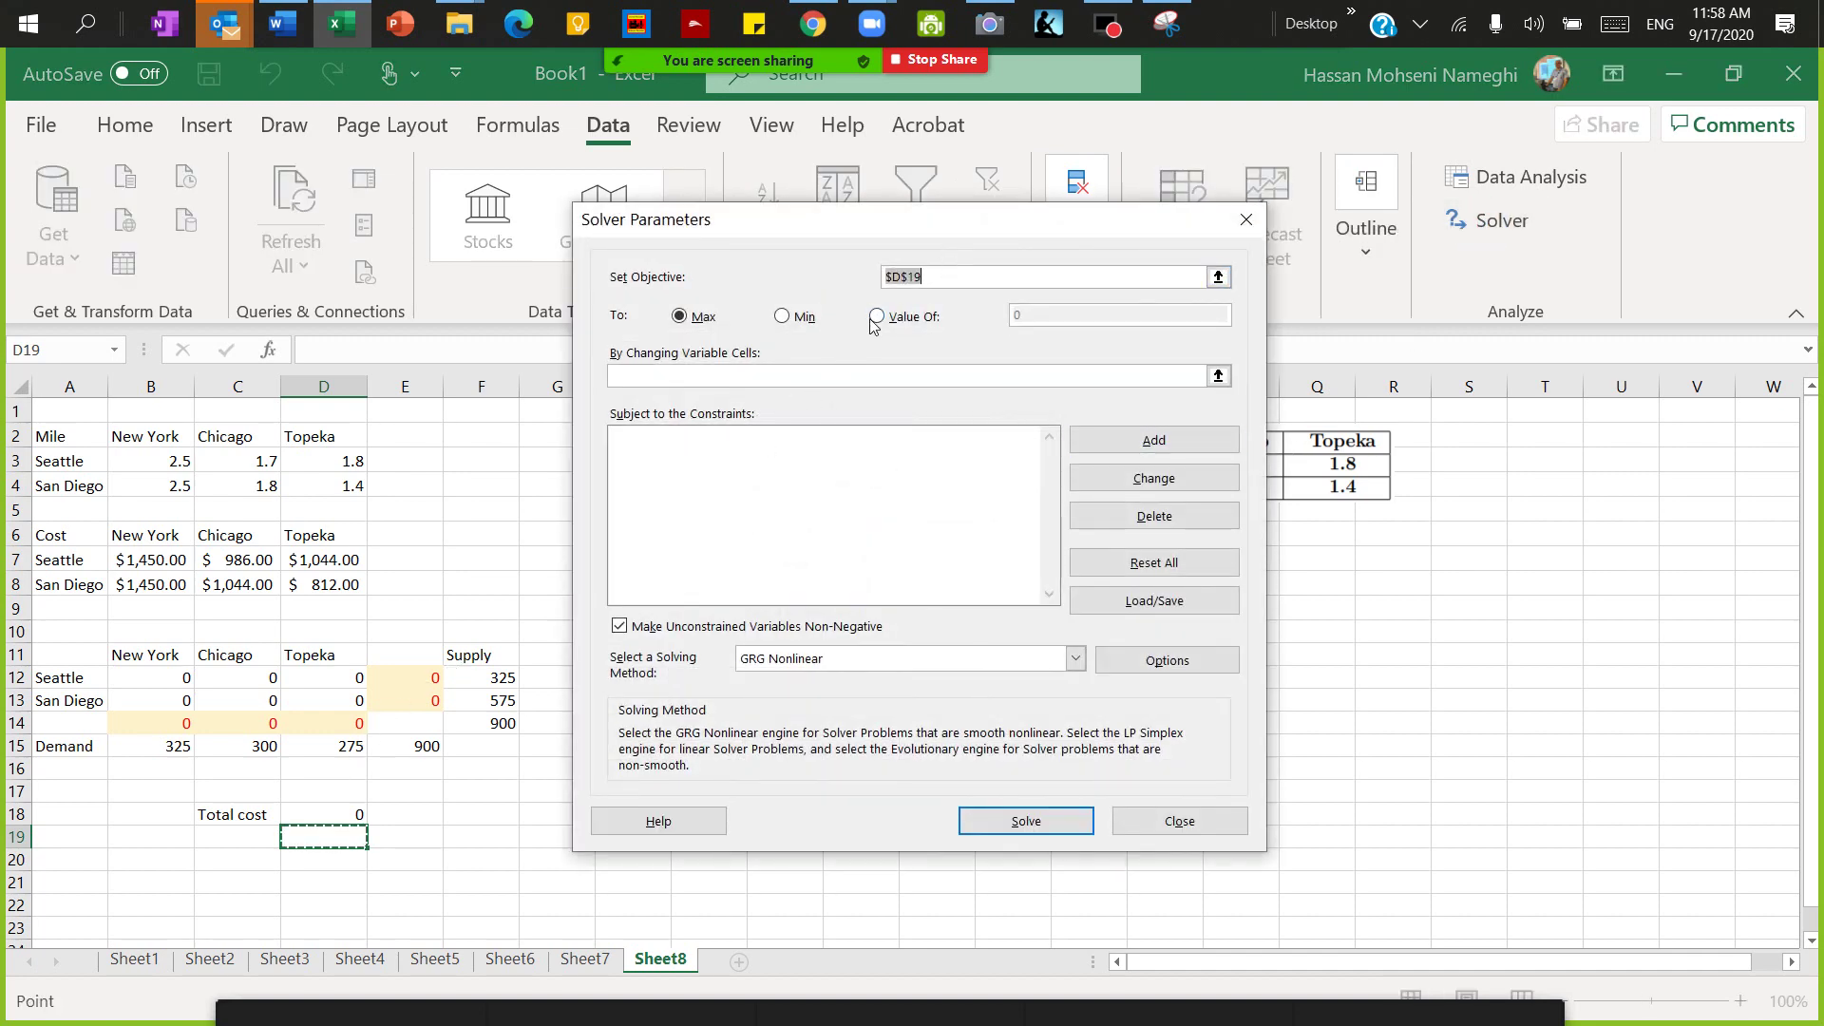
click(335, 824)
click(781, 316)
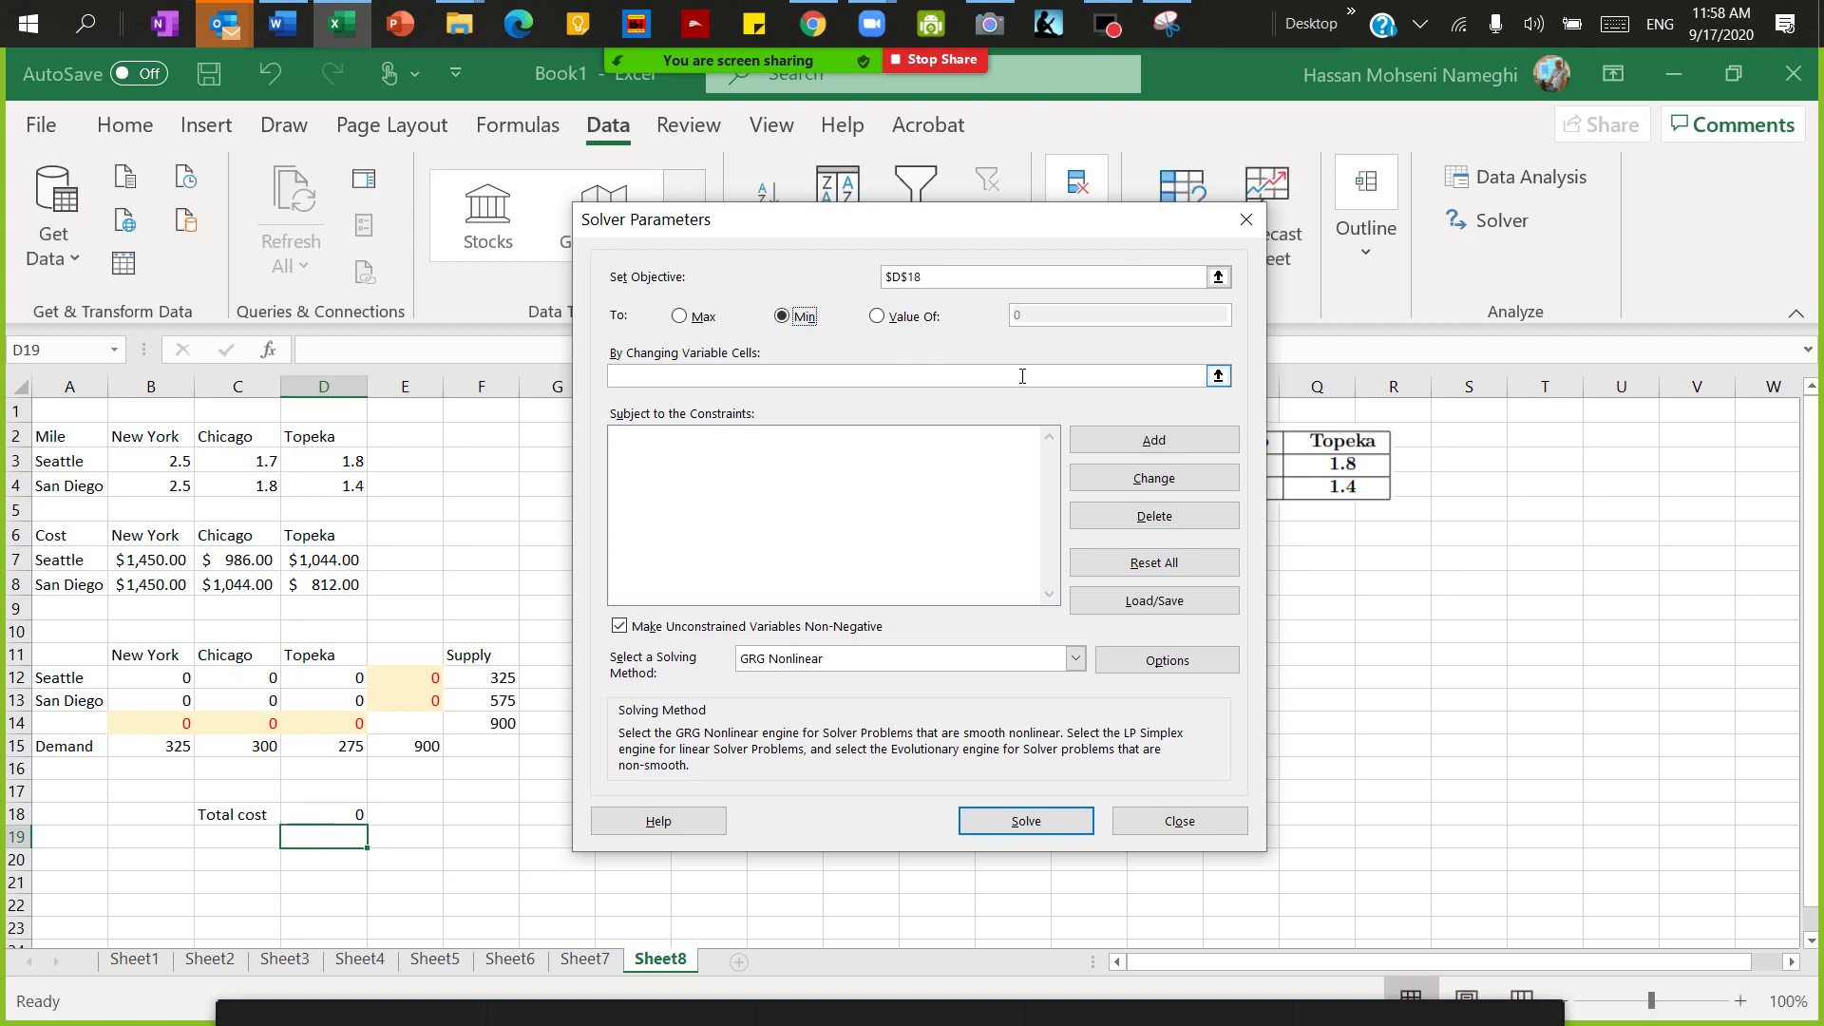
click(1217, 376)
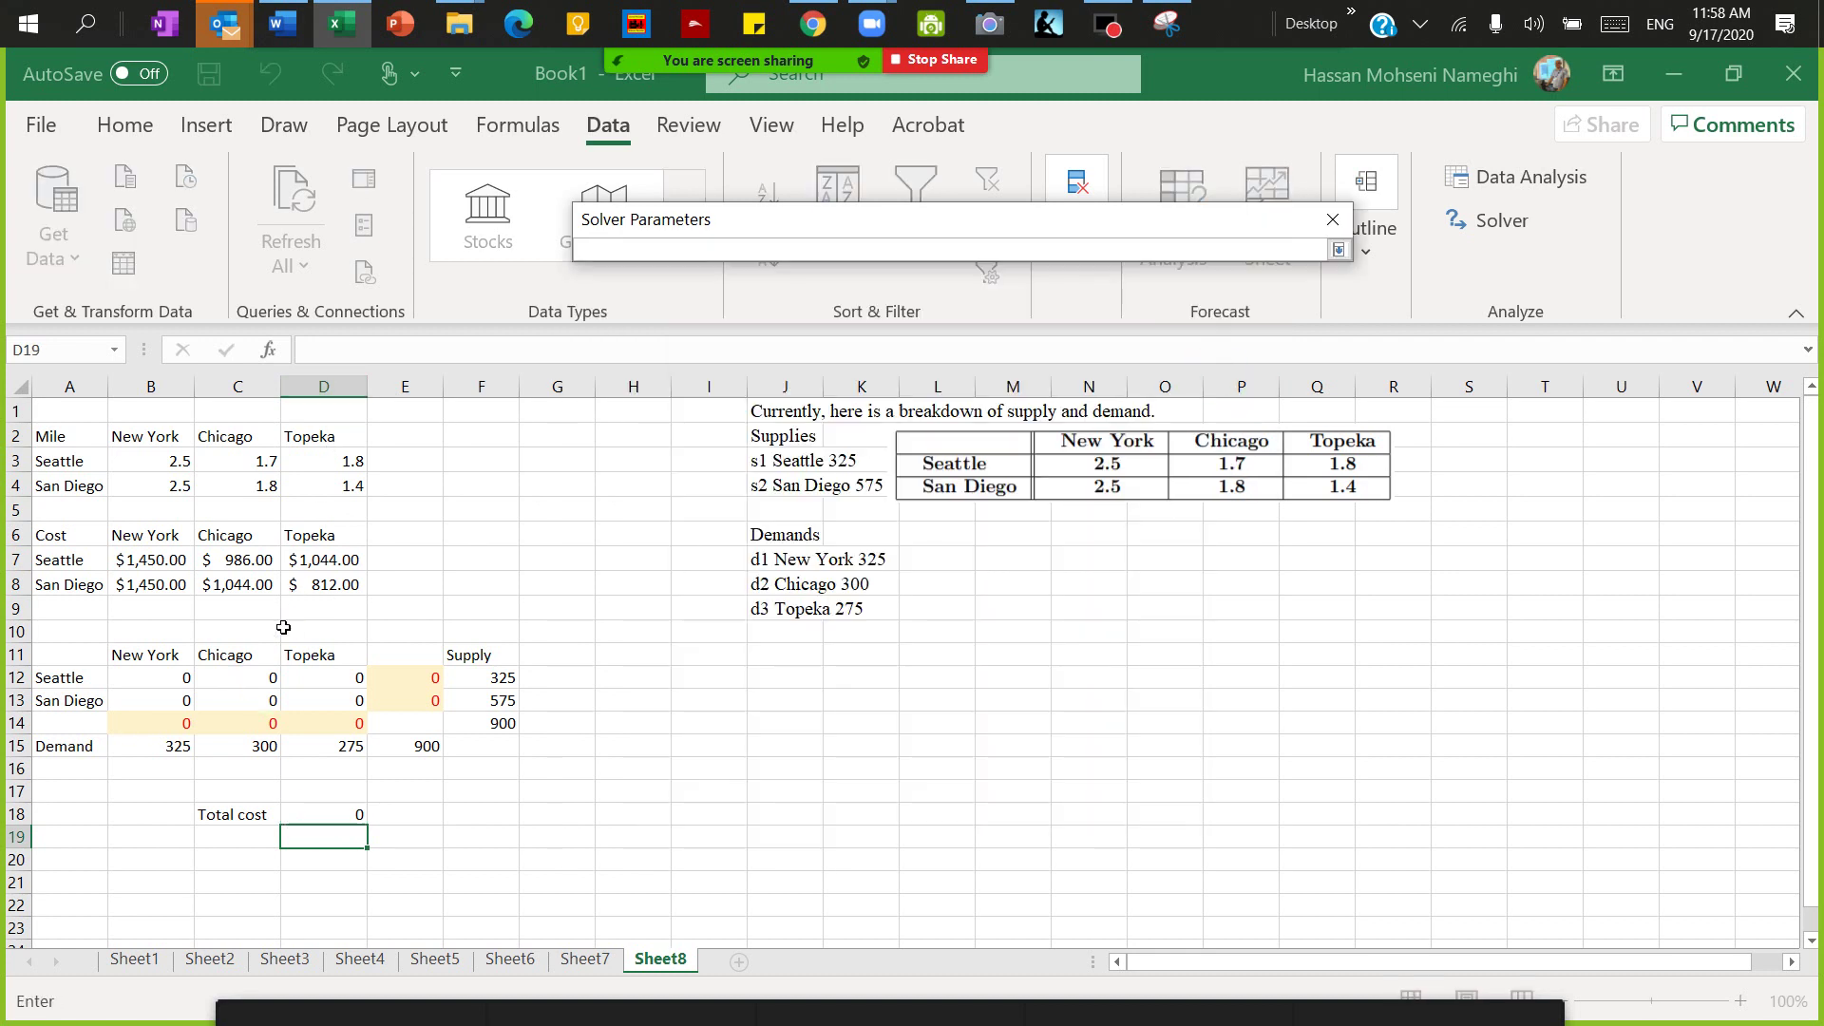
drag(171, 677, 334, 715)
click(1338, 249)
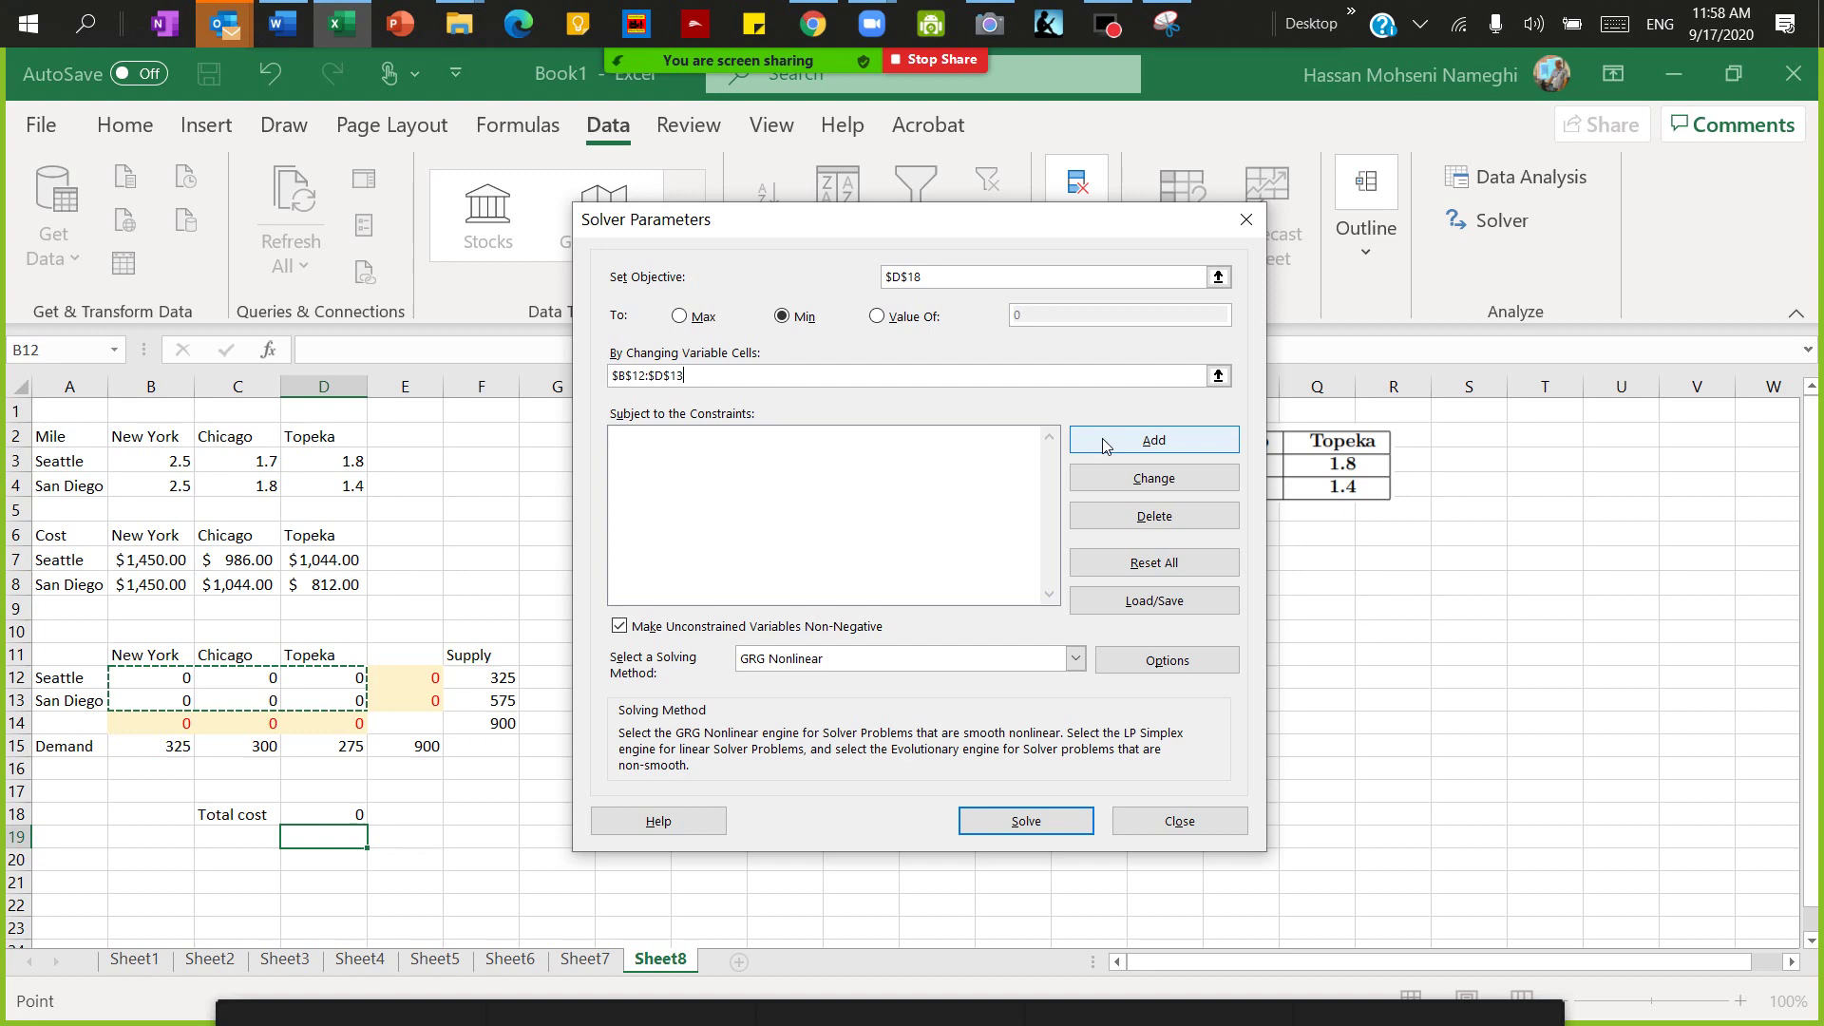
Add the supply constraint $E$12:$E$13 = $F$12:$F$13
click(1104, 442)
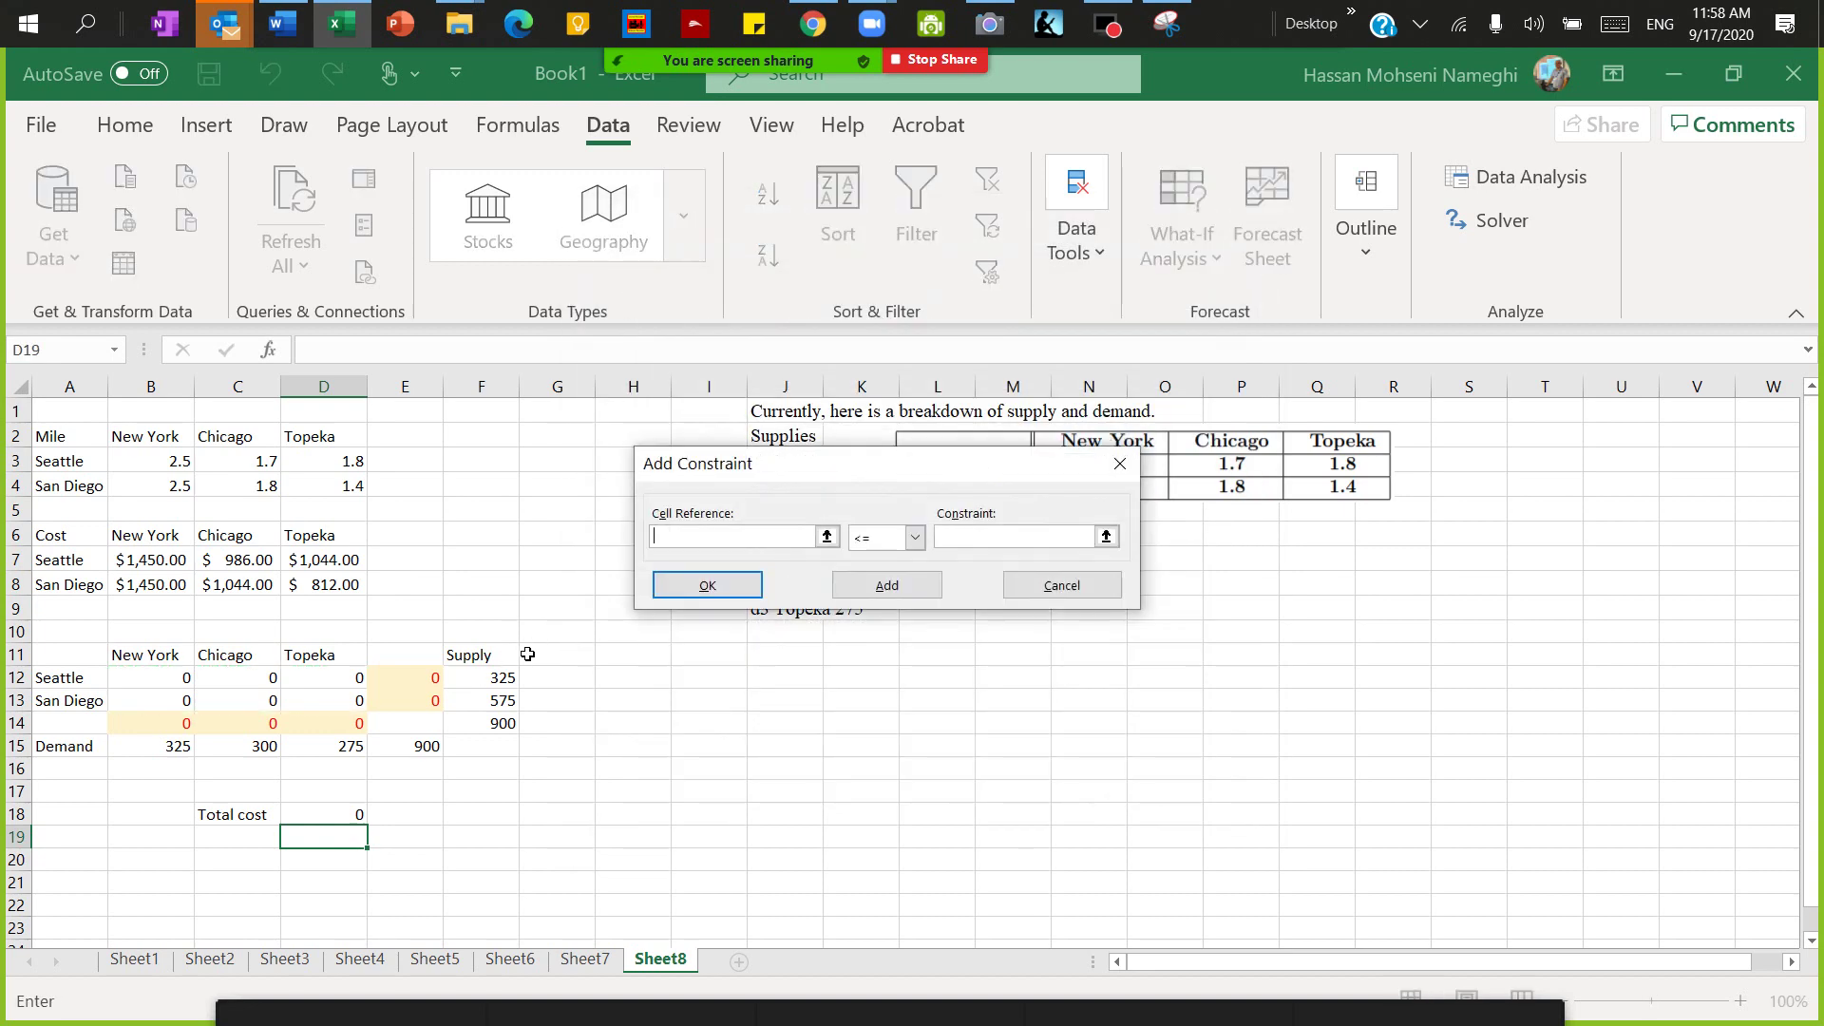
drag(411, 680, 411, 702)
click(914, 537)
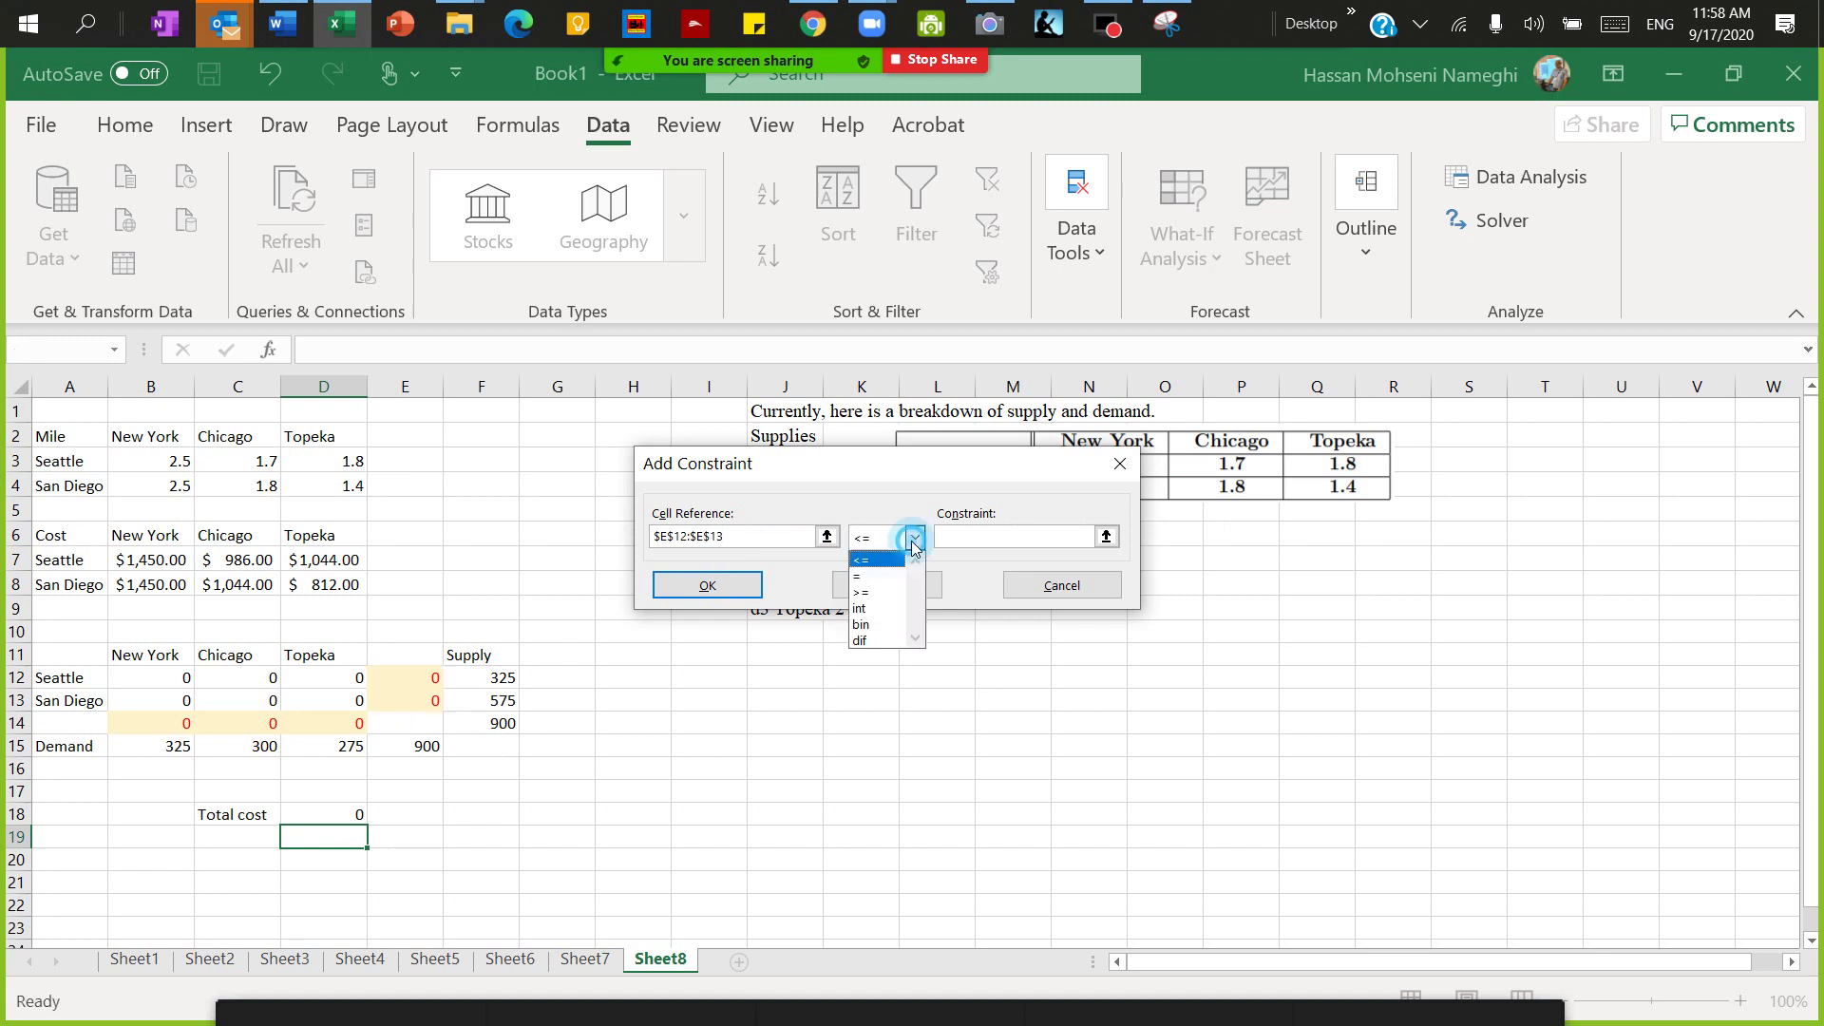
click(862, 575)
drag(483, 678, 487, 699)
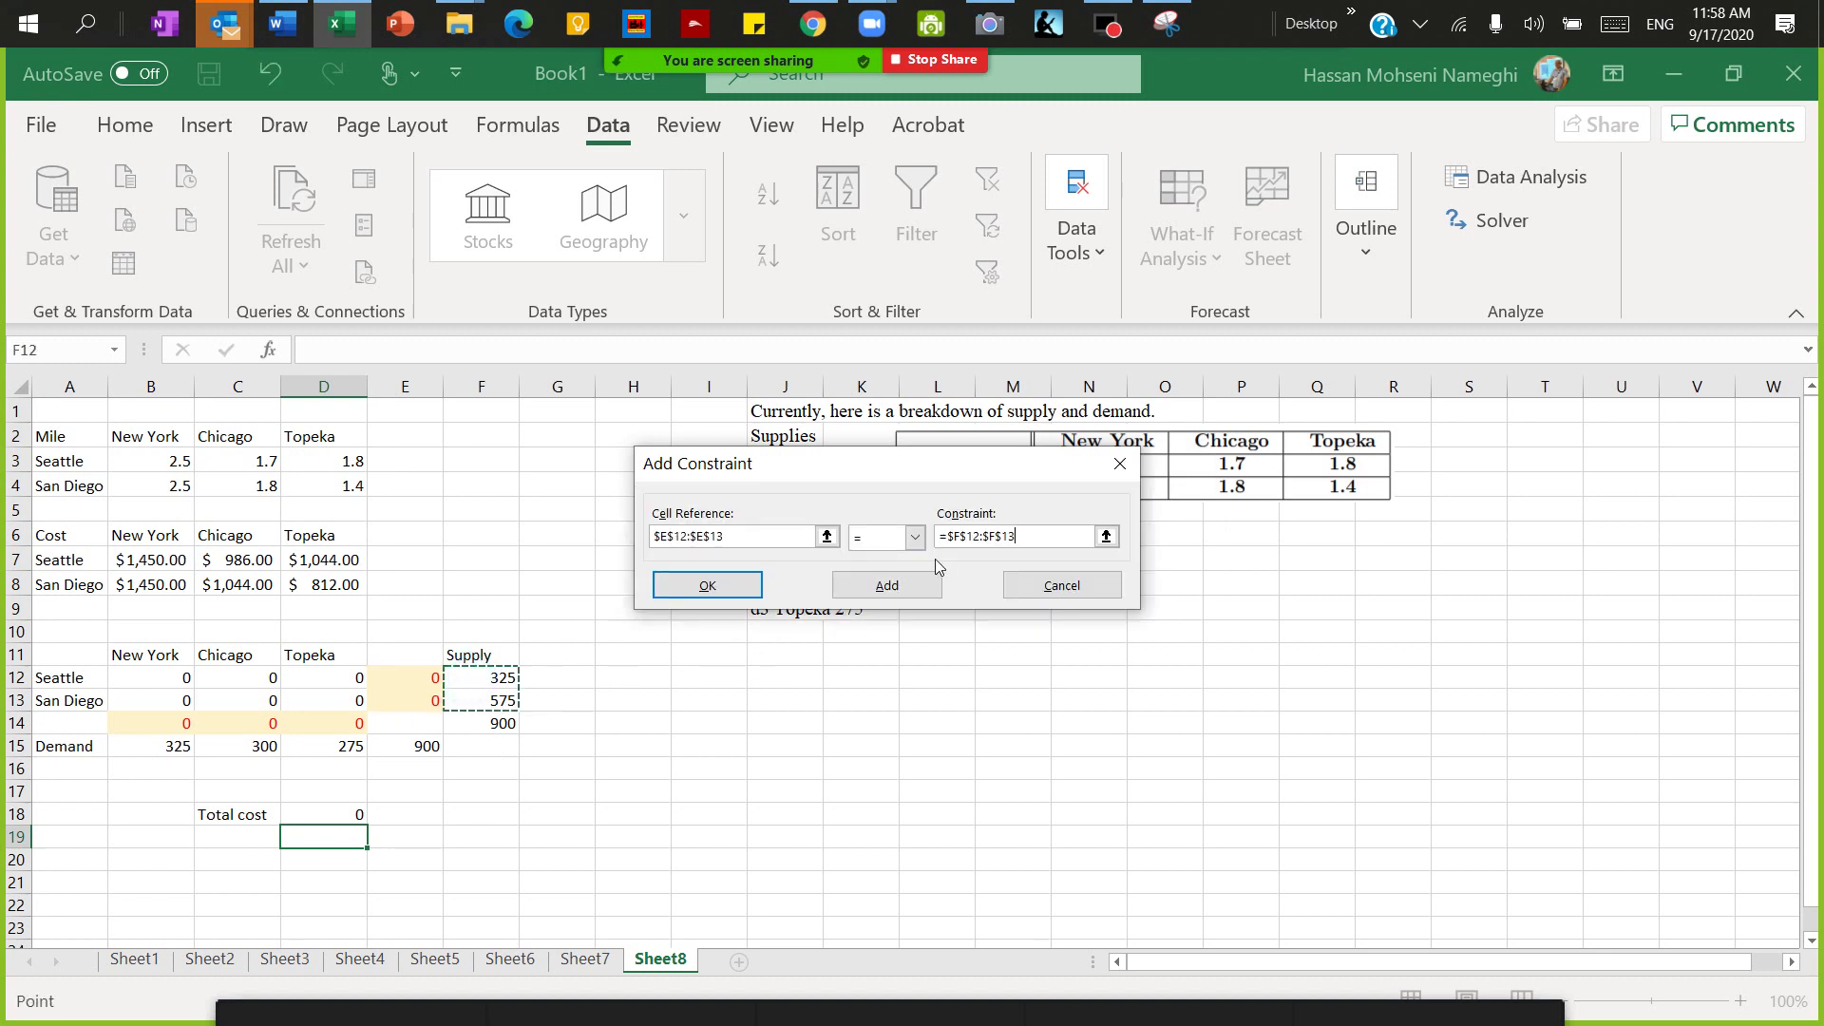
click(875, 595)
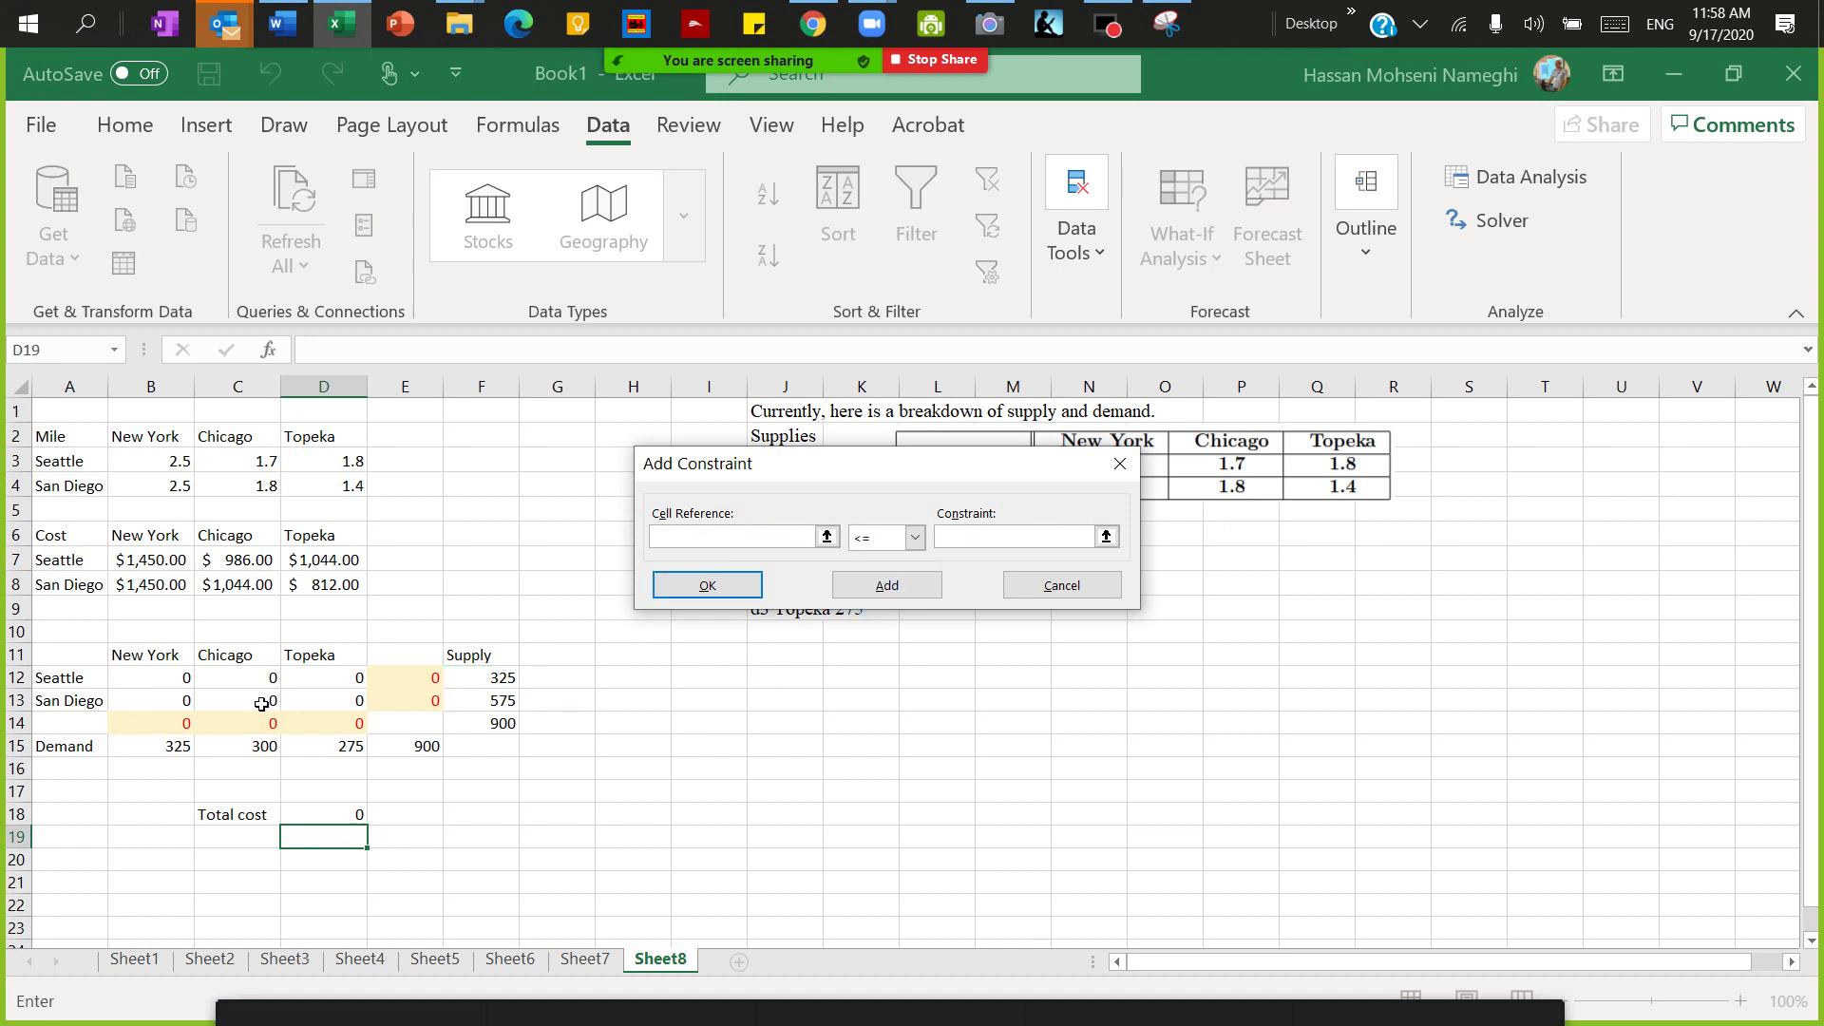
Add the demand constraint $B$14:$D$14 = $B$15:$D$15
drag(167, 726, 304, 724)
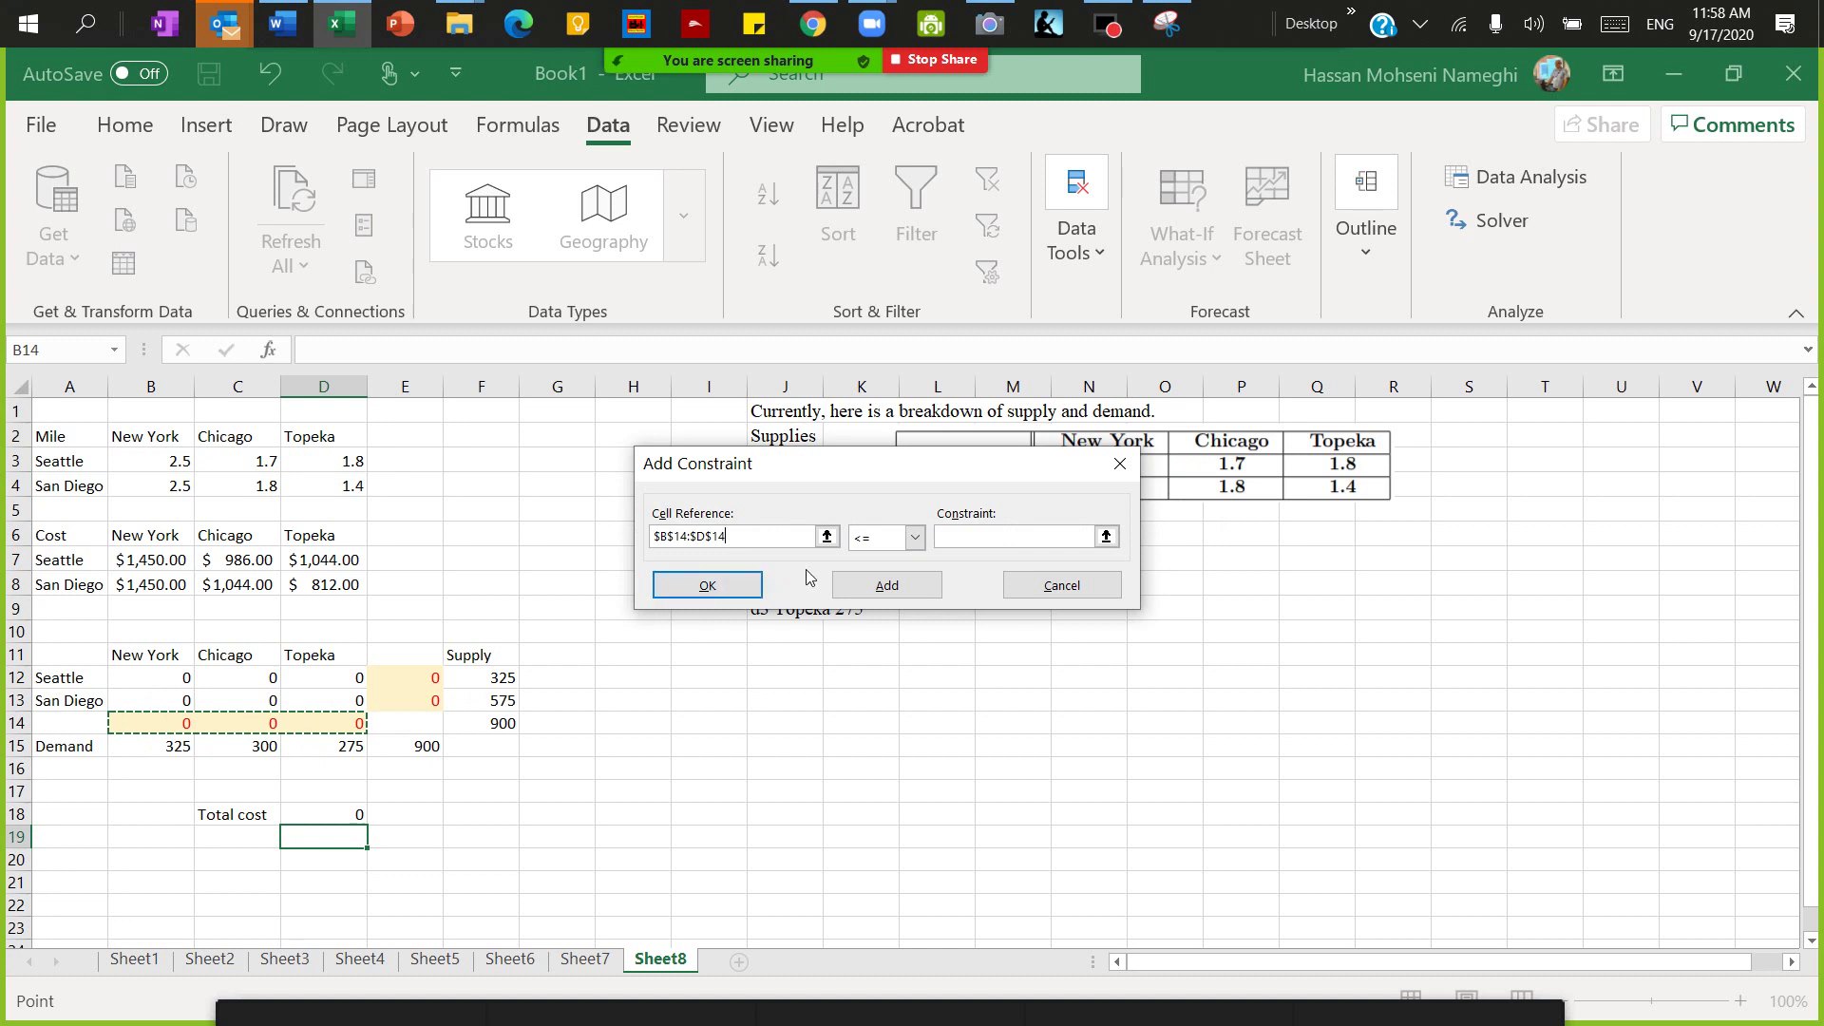
click(914, 537)
click(884, 577)
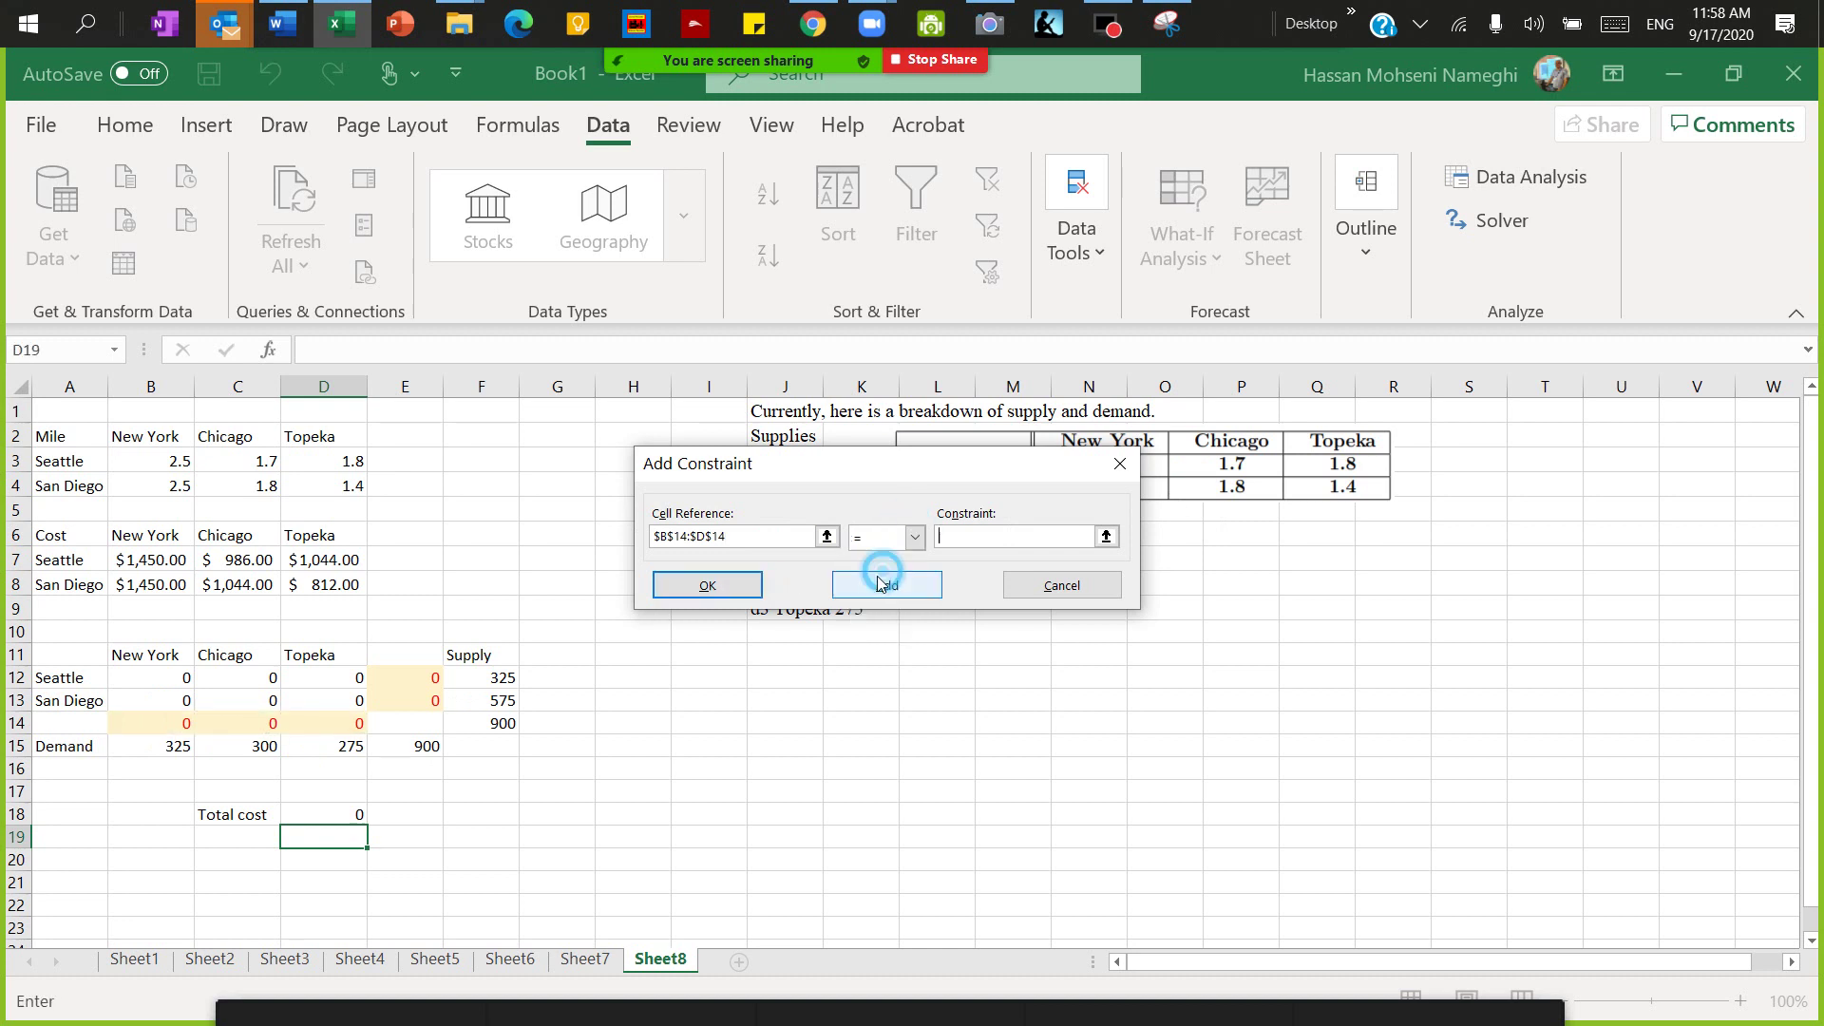
drag(169, 747, 341, 747)
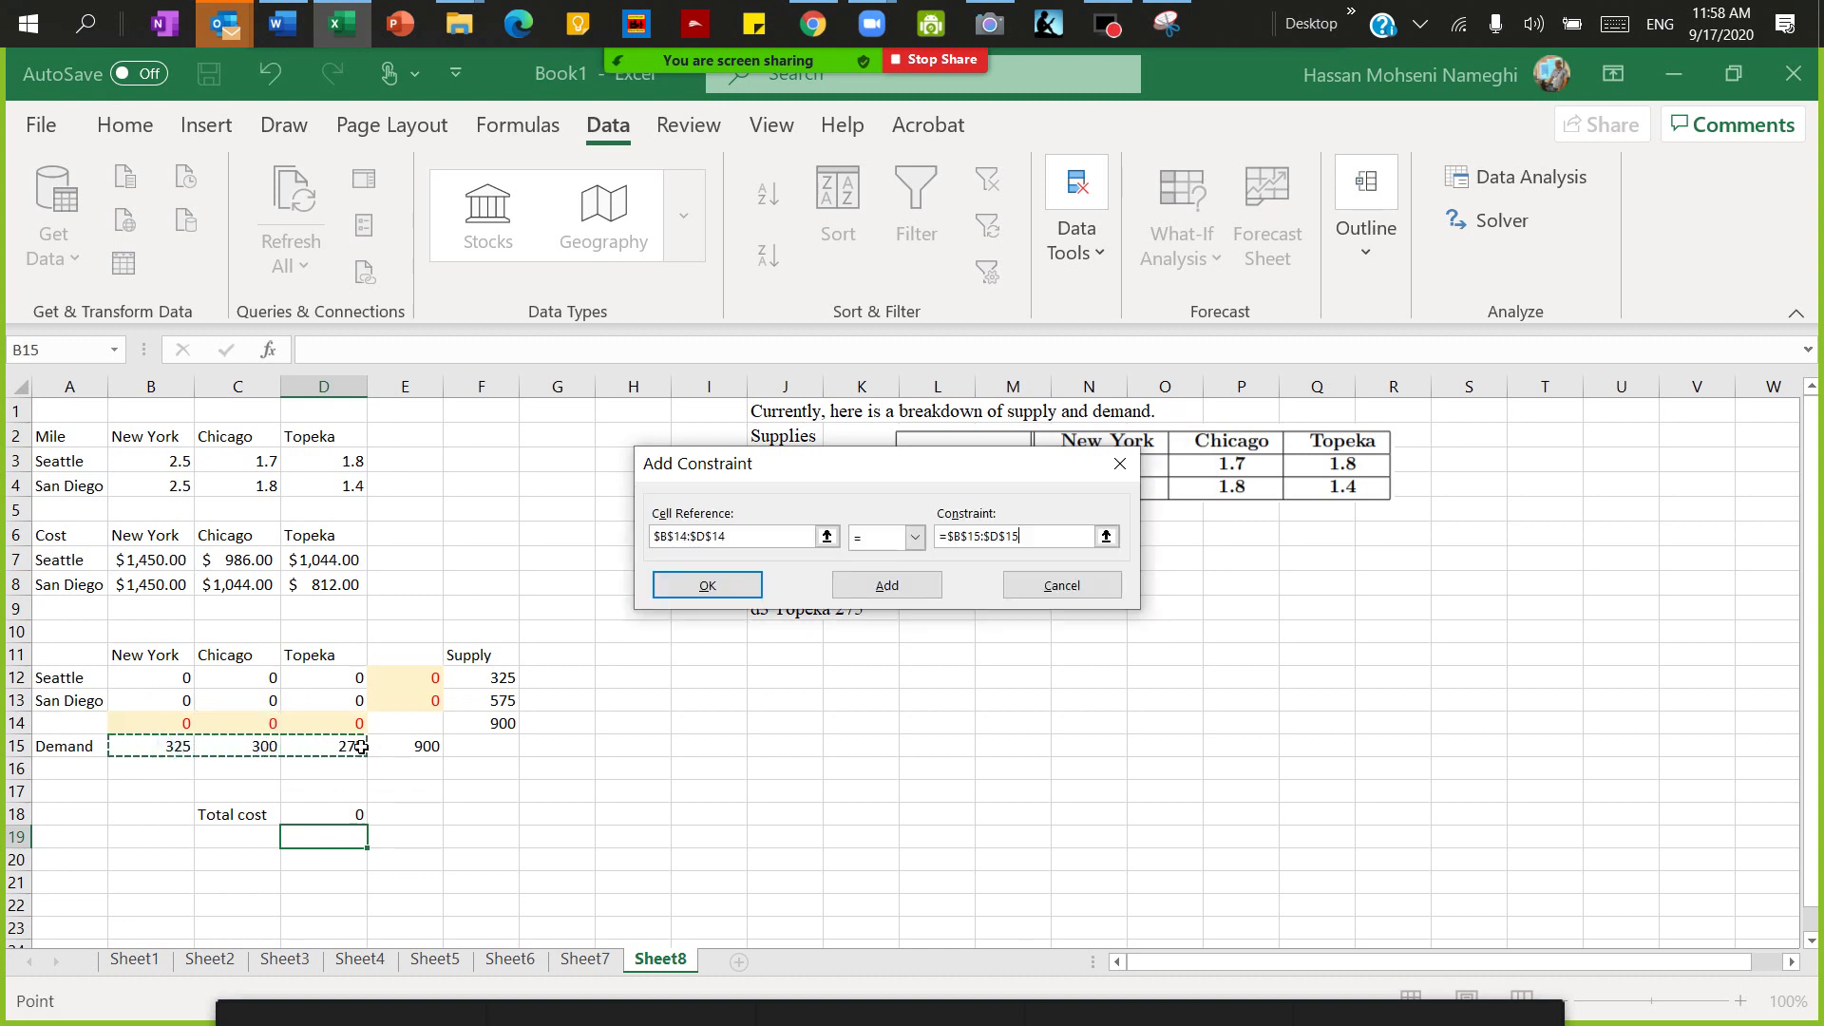
click(704, 591)
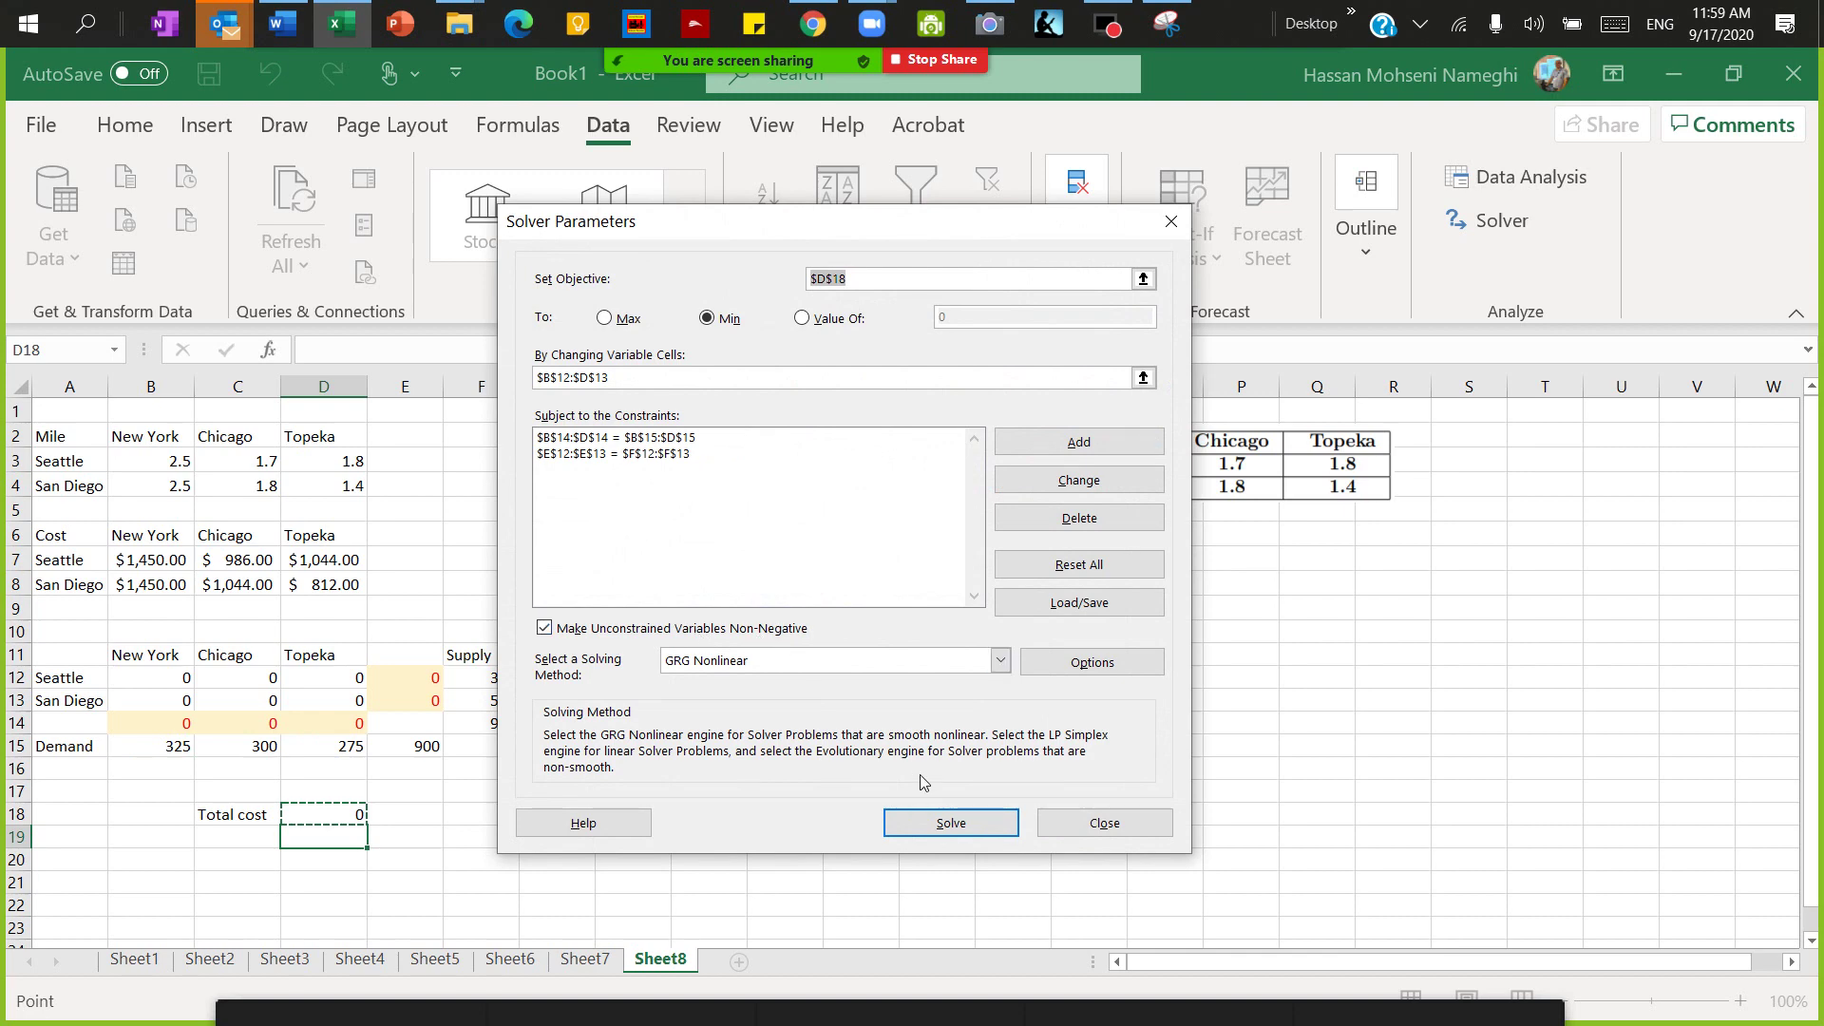
Solve and keep the result: Seattle 25/300/0, San Diego 300/0/275, total cost 990350
click(950, 823)
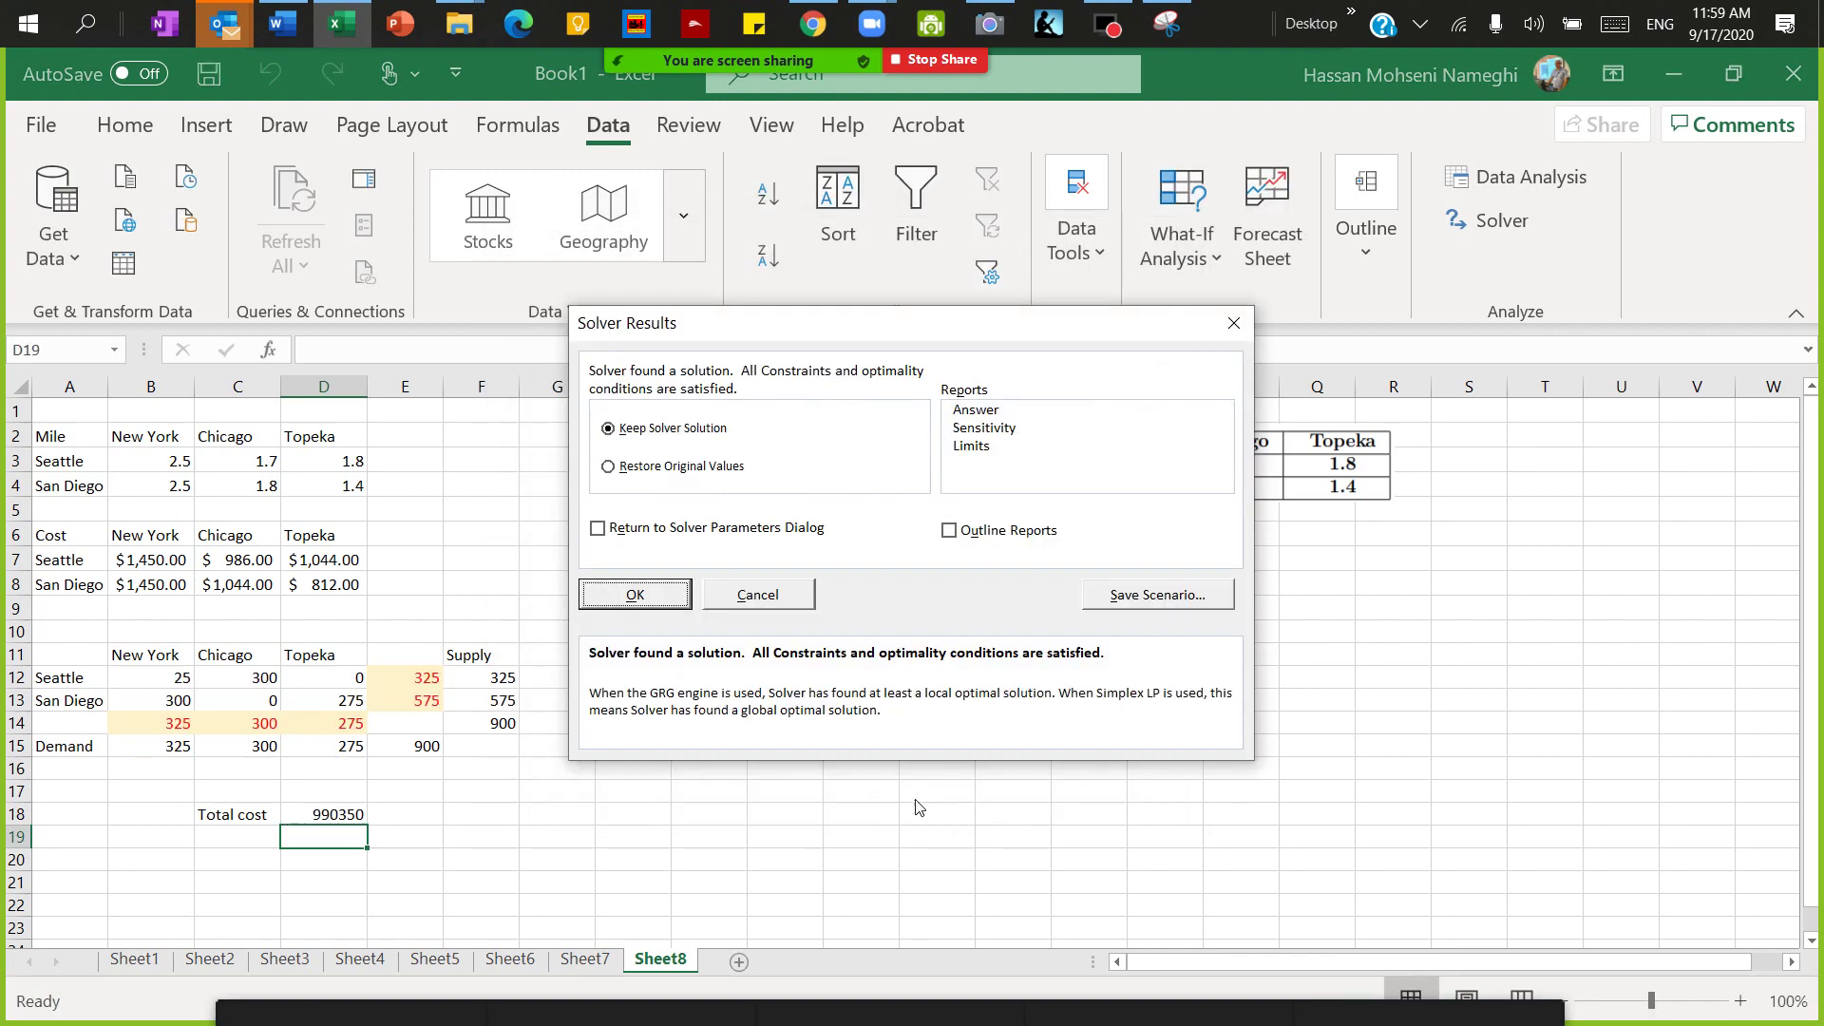
click(630, 598)
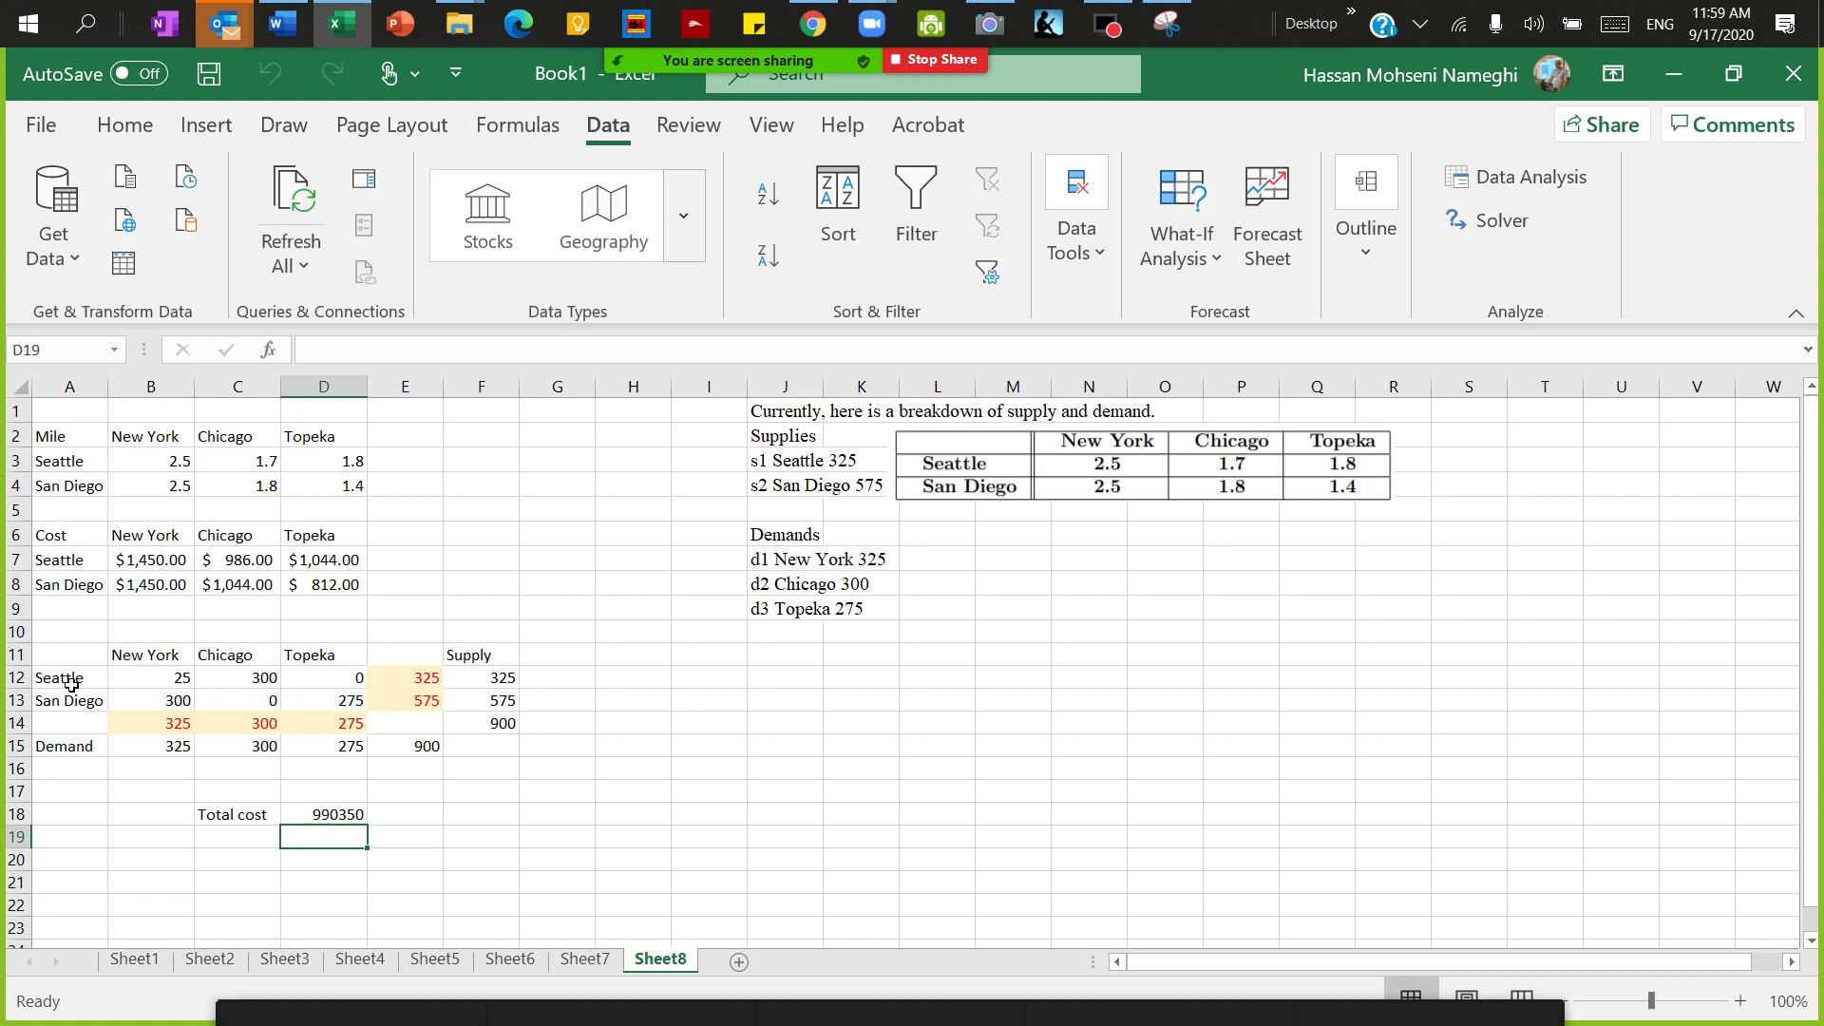
click(255, 683)
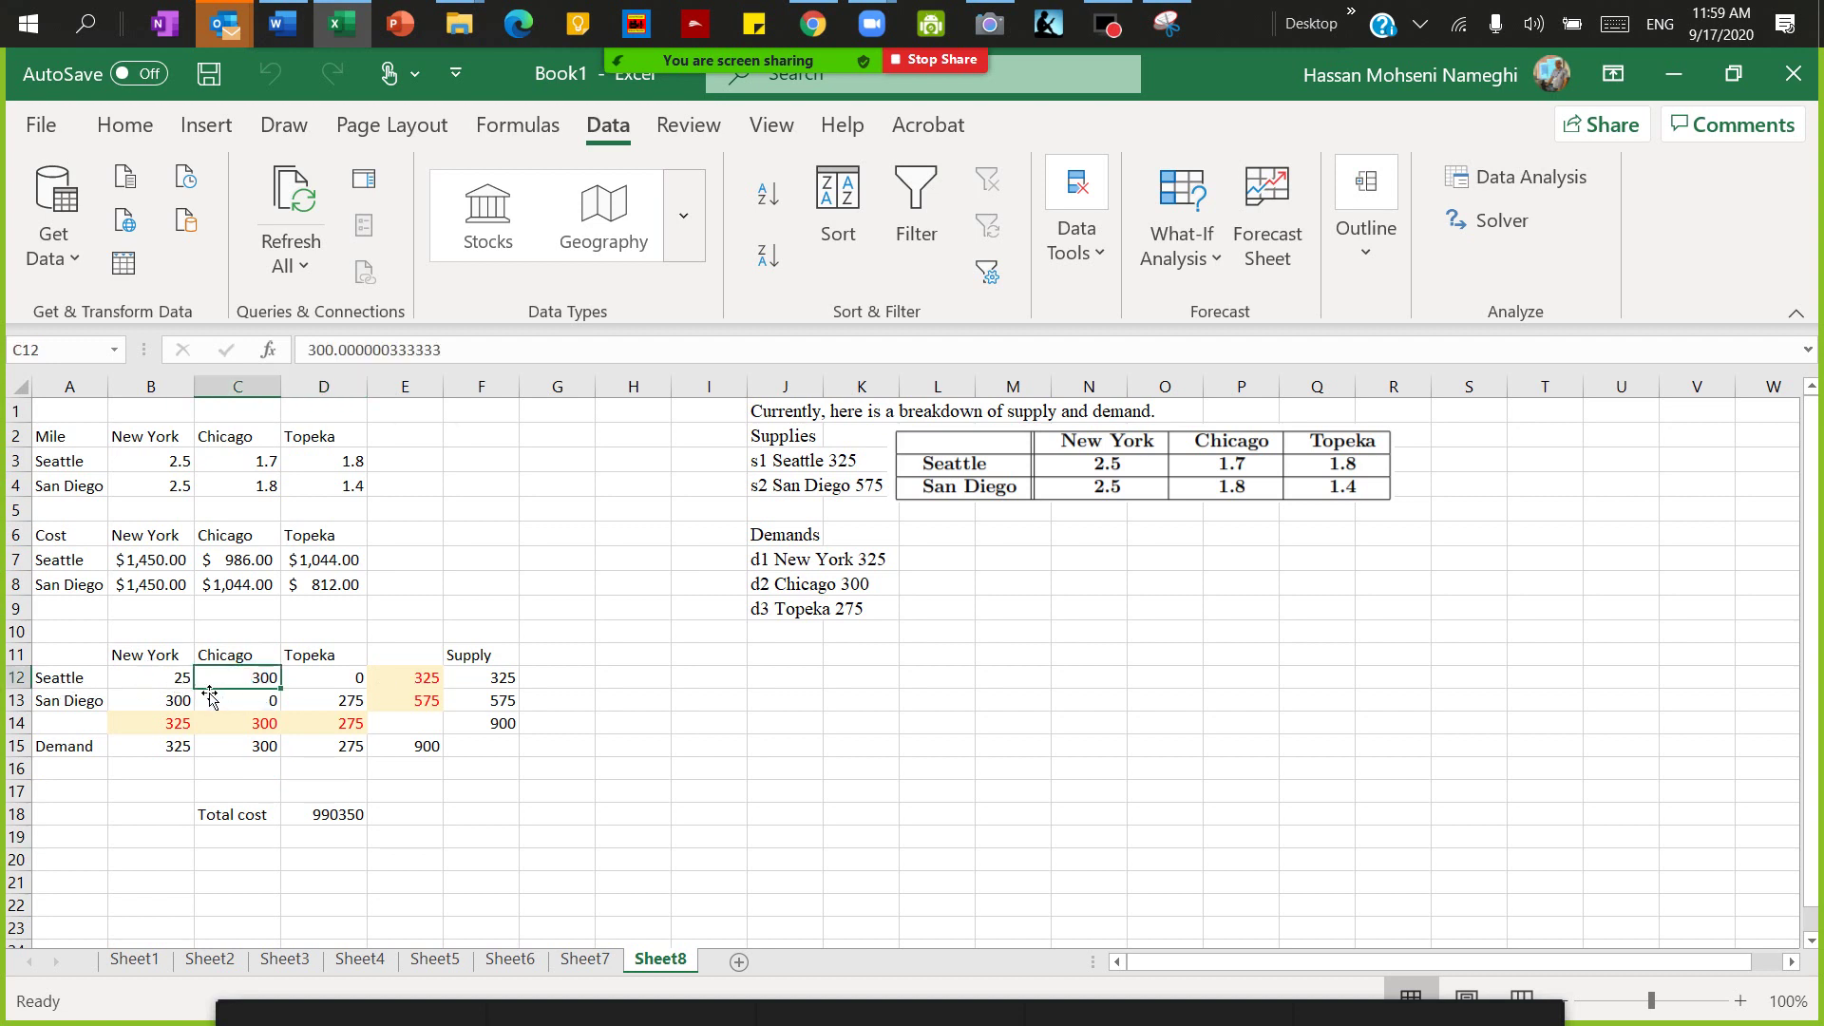
click(162, 681)
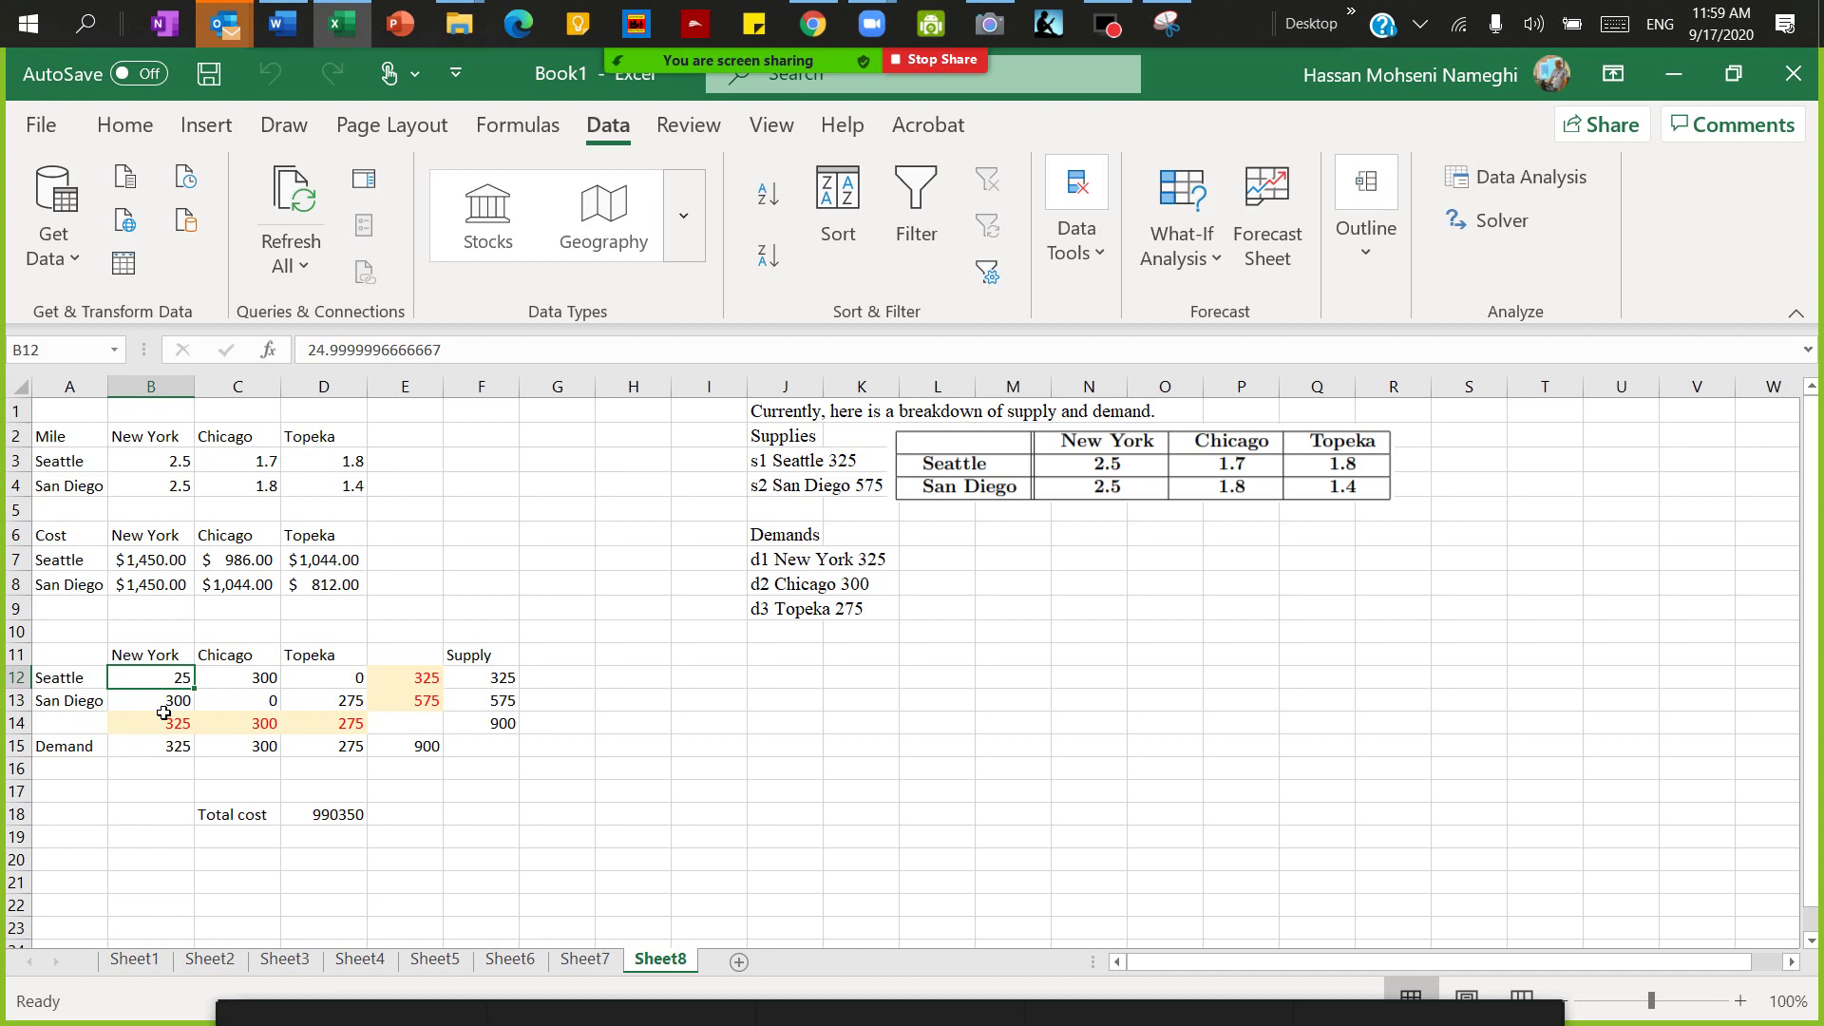
click(164, 707)
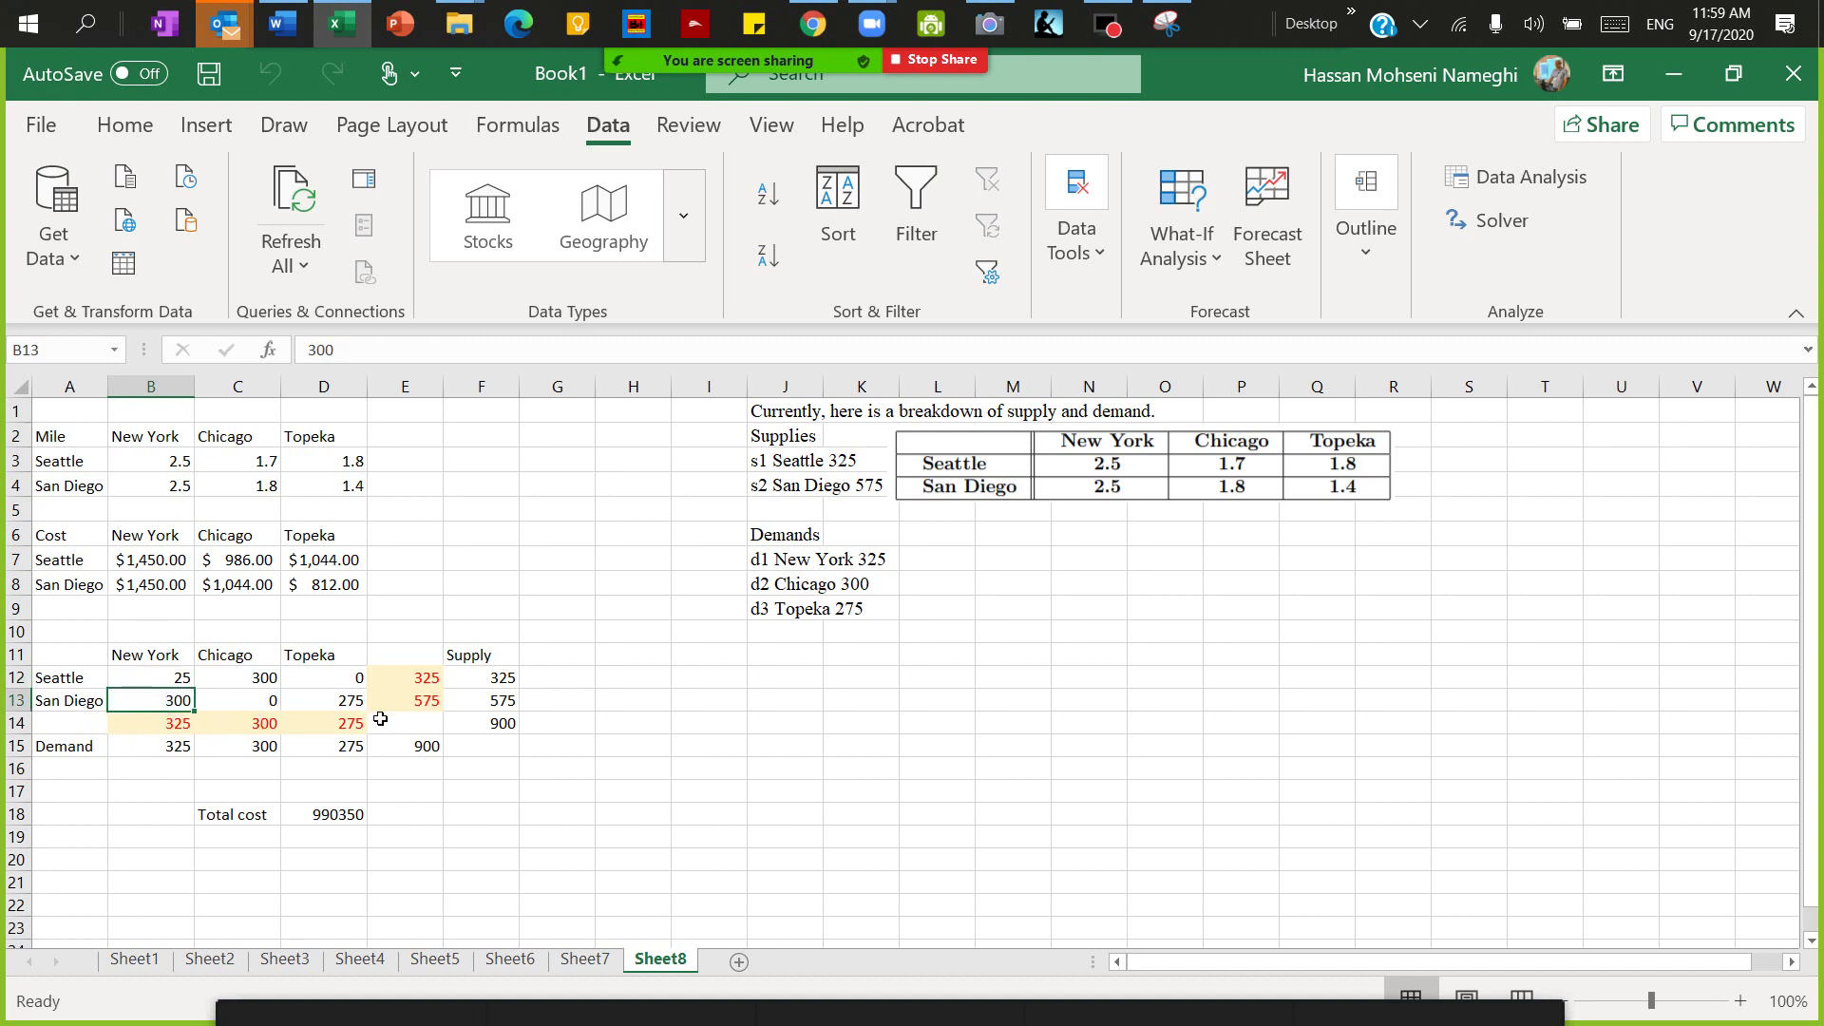
click(350, 700)
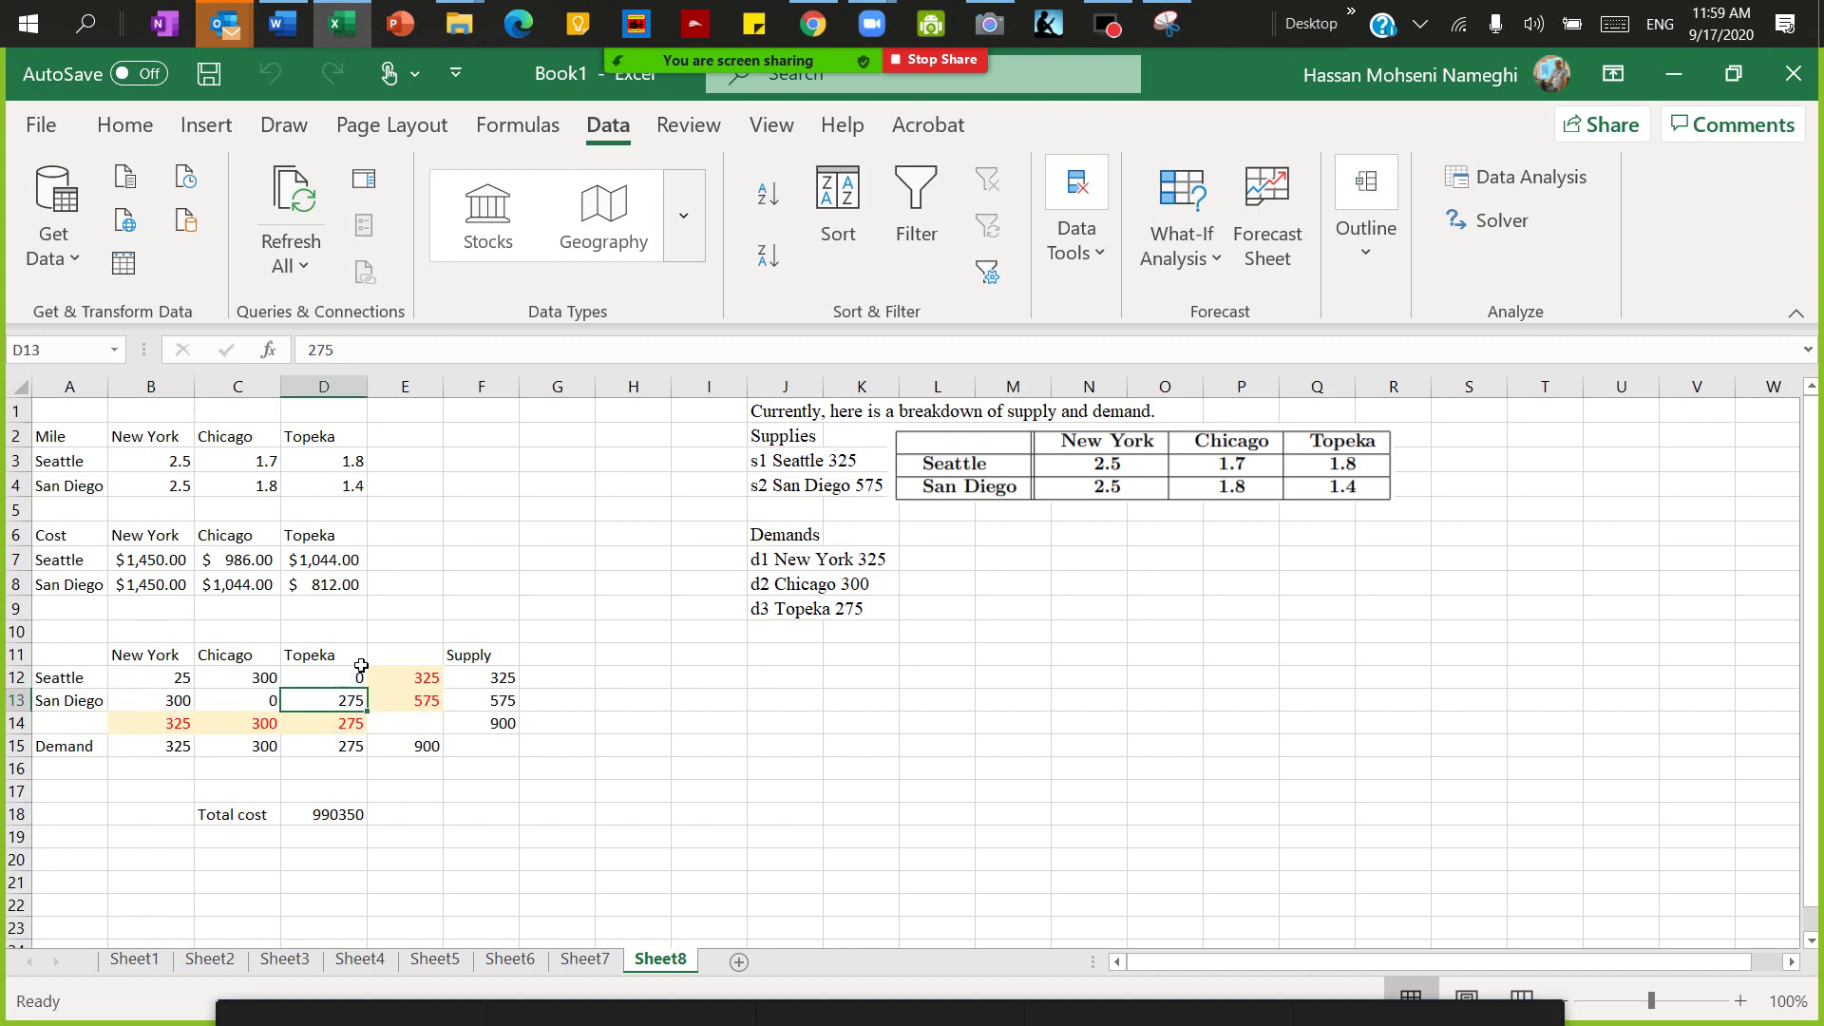
drag(180, 680, 337, 719)
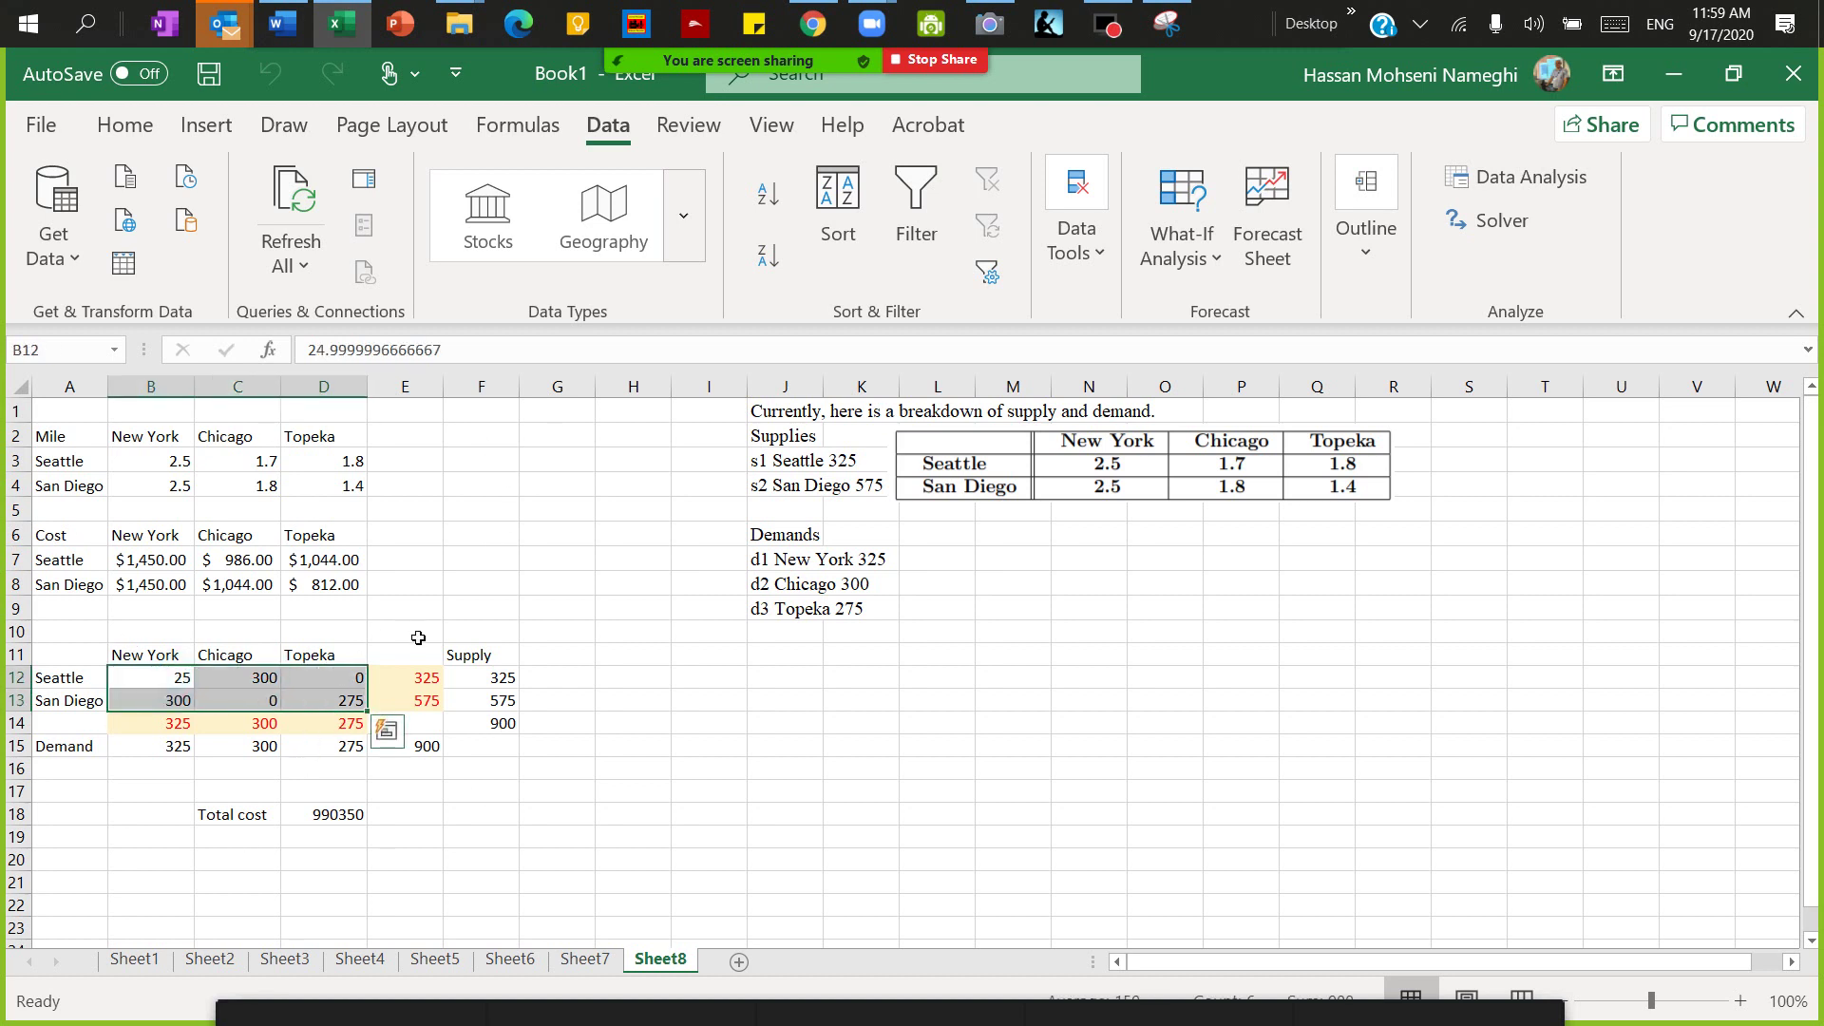
click(353, 815)
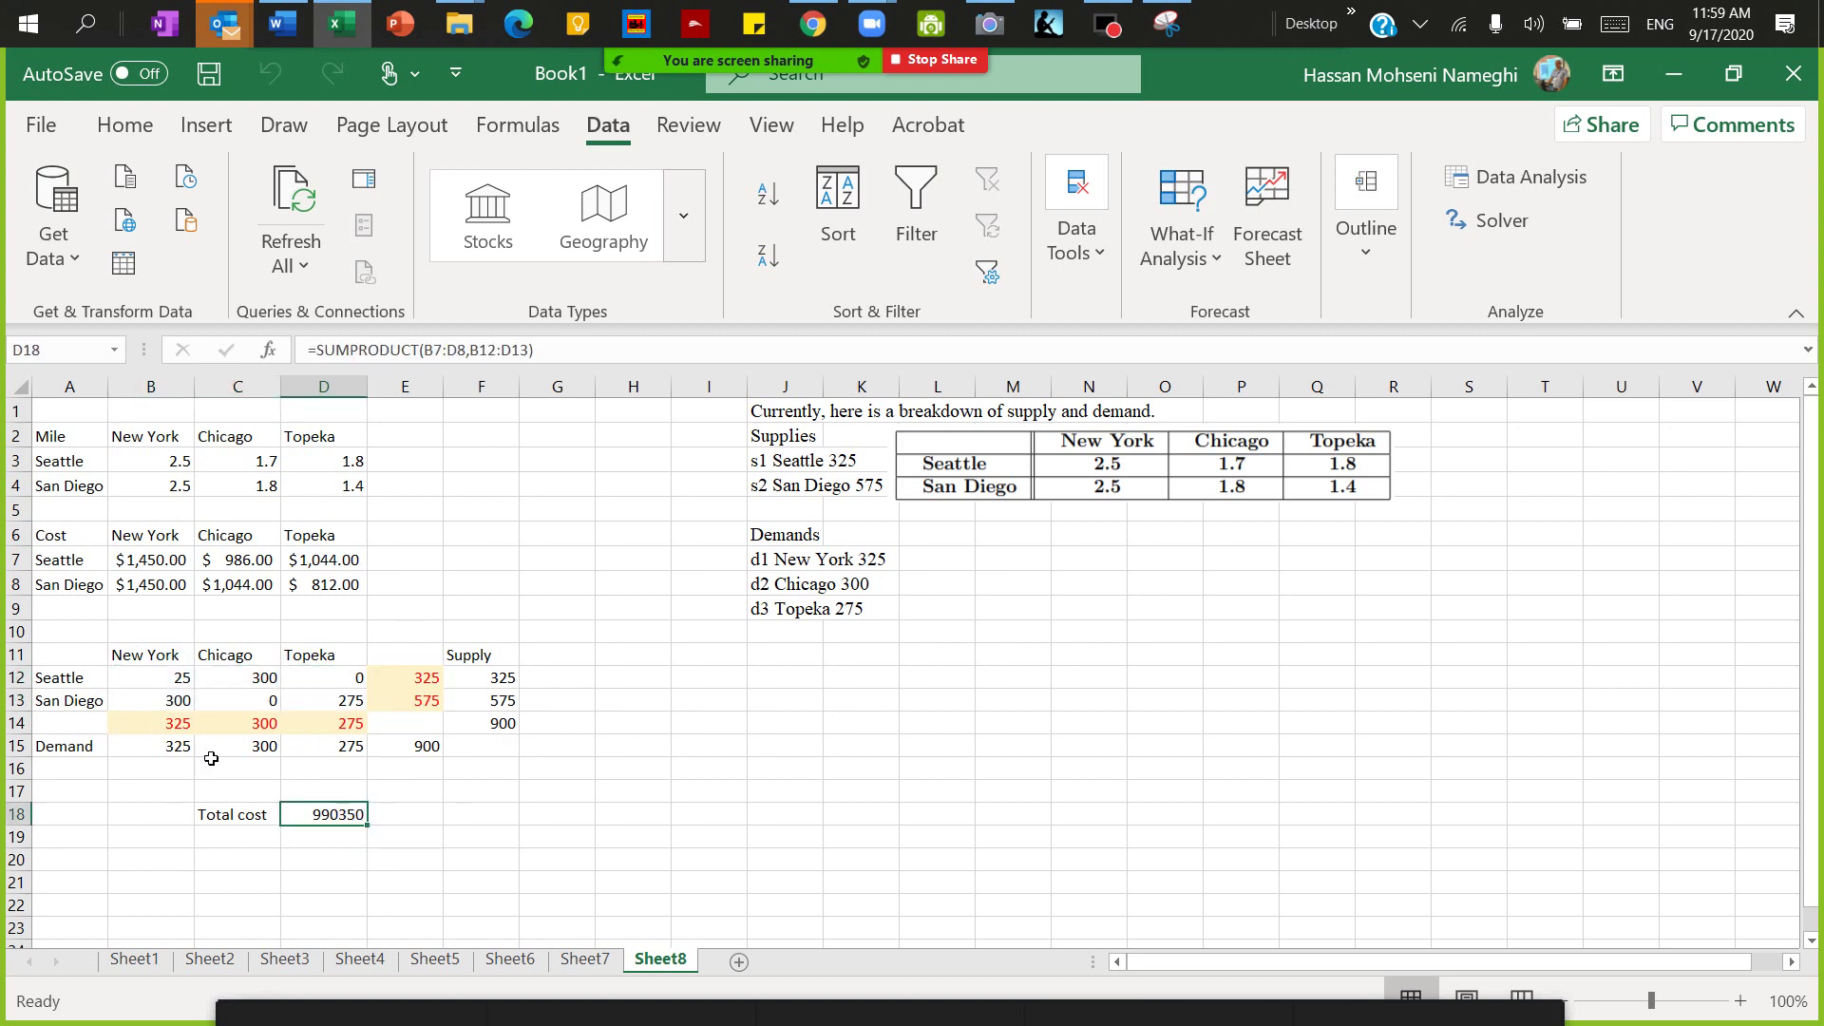